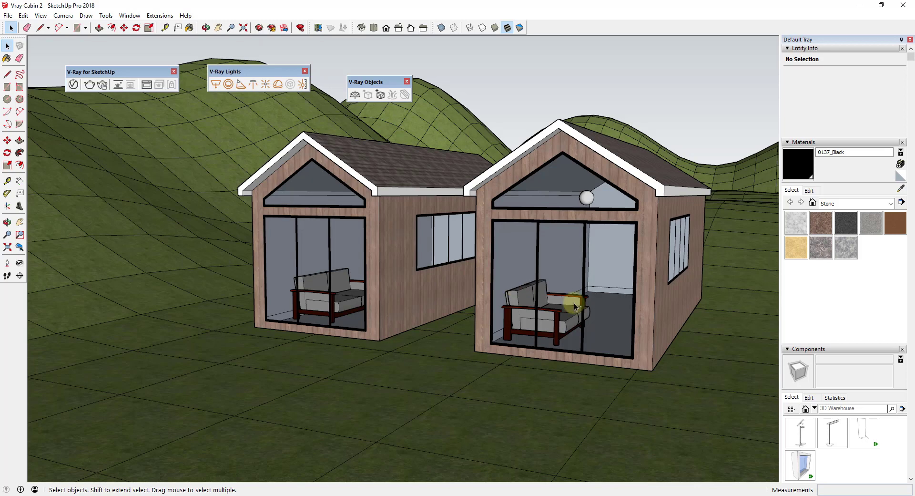
Sample the cabins' window glass with the eyedropper so Glass#1 becomes the active paint material.
{"action": "middle_click_drag", "start_coordinate": [568, 297], "coordinate": [563, 290]}
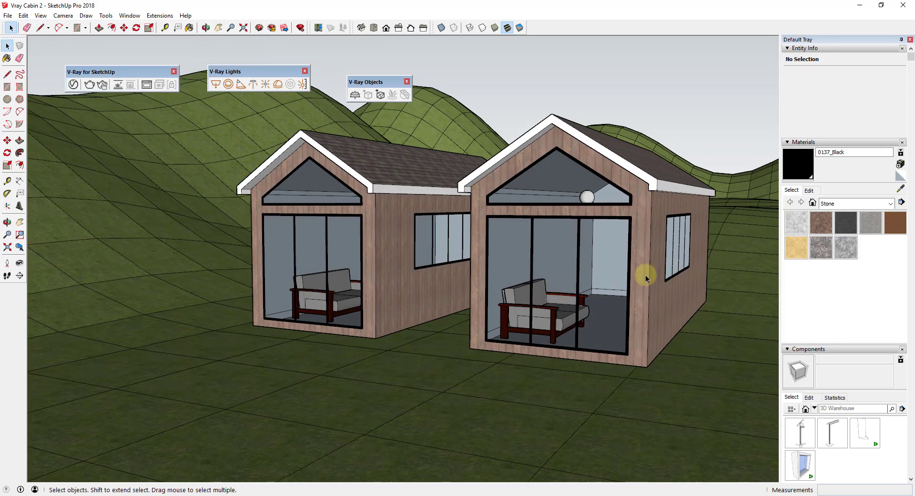
{"action": "middle_click_drag", "start_coordinate": [647, 275], "coordinate": [633, 267]}
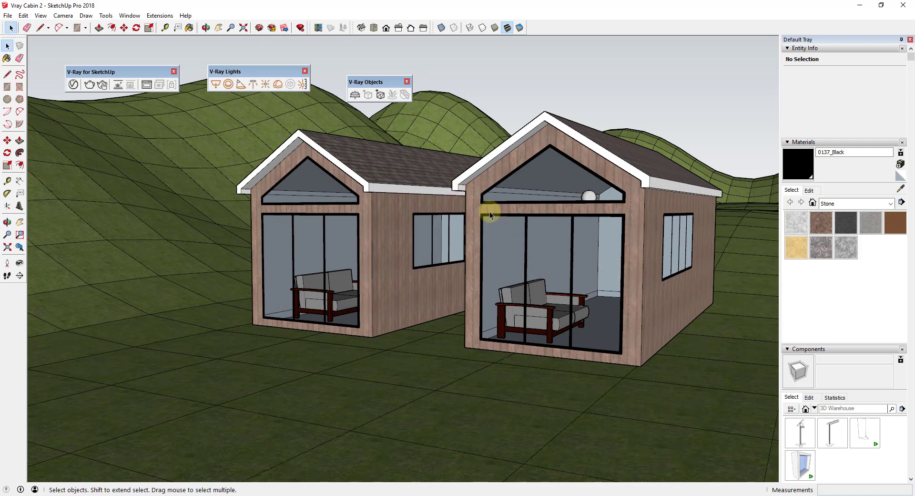
{"action": "middle_click_drag", "start_coordinate": [491, 211], "coordinate": [504, 219], "text": "shift"}
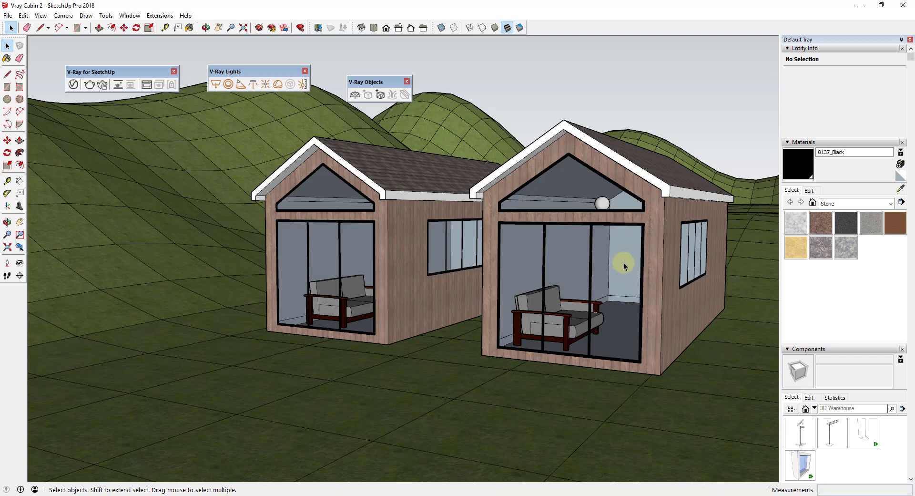
{"action": "left_click", "coordinate": [901, 189]}
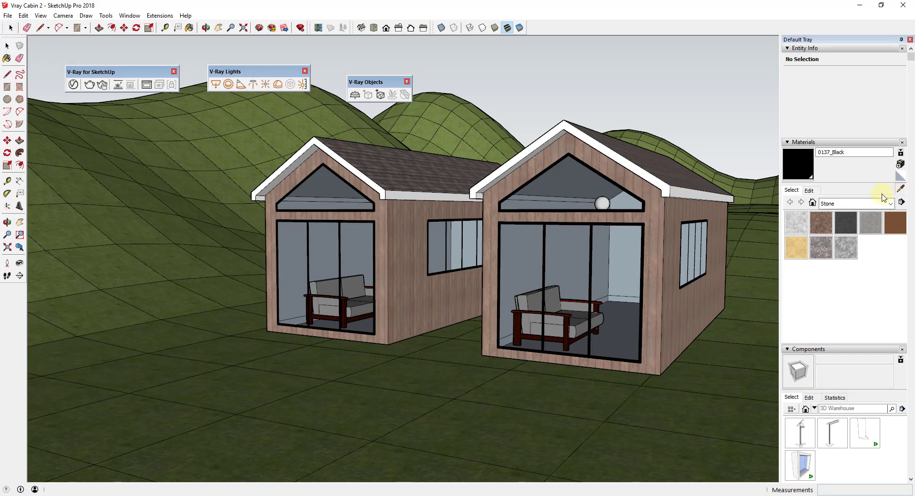
{"action": "left_click", "coordinate": [609, 253]}
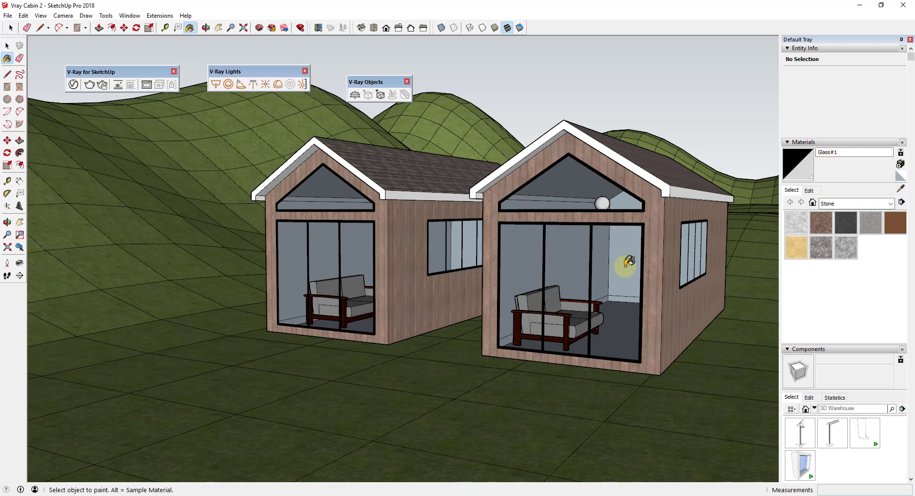
Run an interactive V-Ray render of the cabins, then drag the frame buffer aside and minimise it.
{"action": "left_click", "coordinate": [101, 86]}
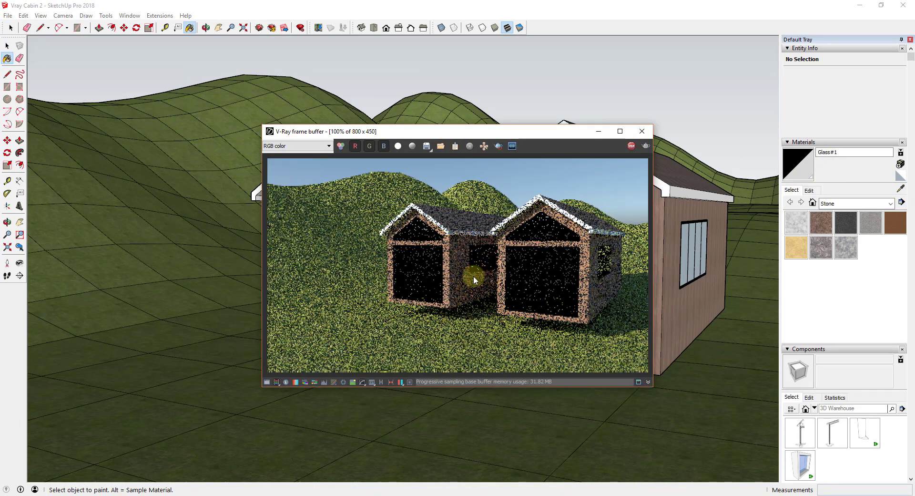
{"action": "middle_click_drag", "start_coordinate": [675, 299], "coordinate": [669, 310]}
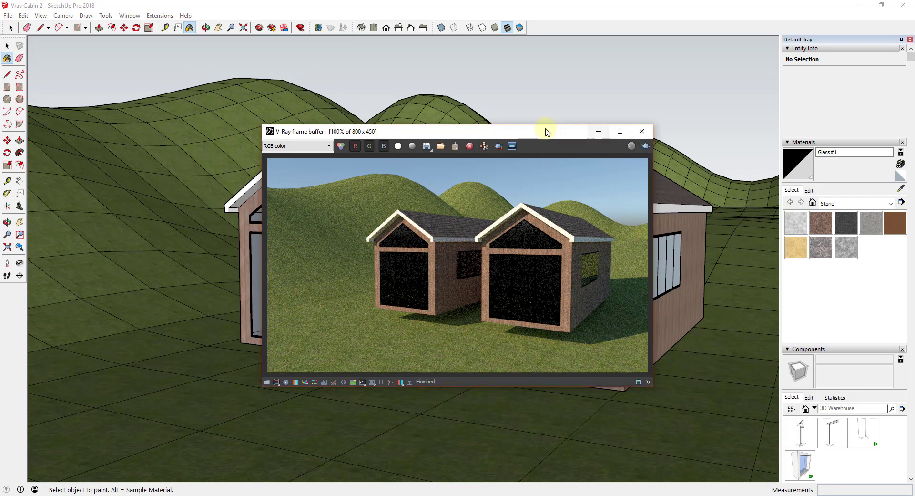
{"action": "left_click_drag", "start_coordinate": [541, 130], "coordinate": [415, 135]}
{"action": "left_click", "coordinate": [446, 136]}
{"action": "scroll", "coordinate": [655, 300], "scroll_direction": "up", "scroll_amount": 5}
Open the right cabin group and hide its front wall faces.
{"action": "key", "text": "space"}
{"action": "left_click", "coordinate": [614, 283]}
{"action": "double_click", "coordinate": [619, 286]}
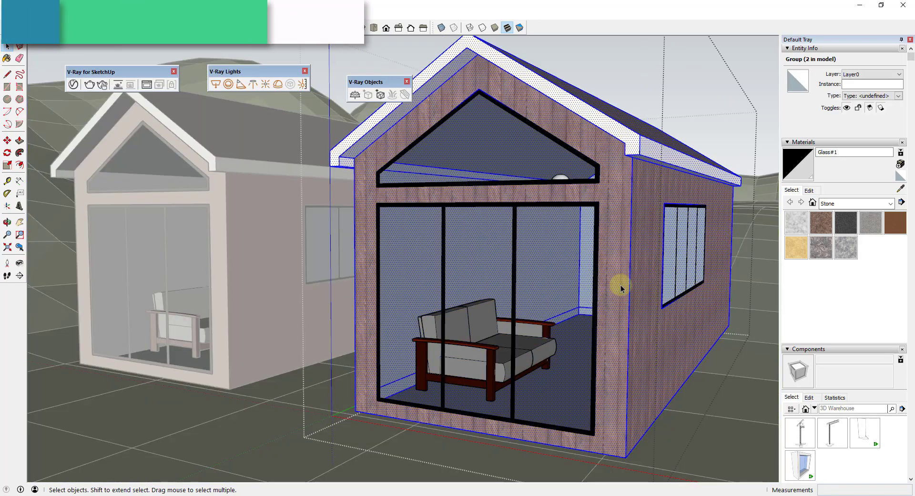
{"action": "left_click", "coordinate": [619, 285]}
{"action": "right_click", "coordinate": [639, 285]}
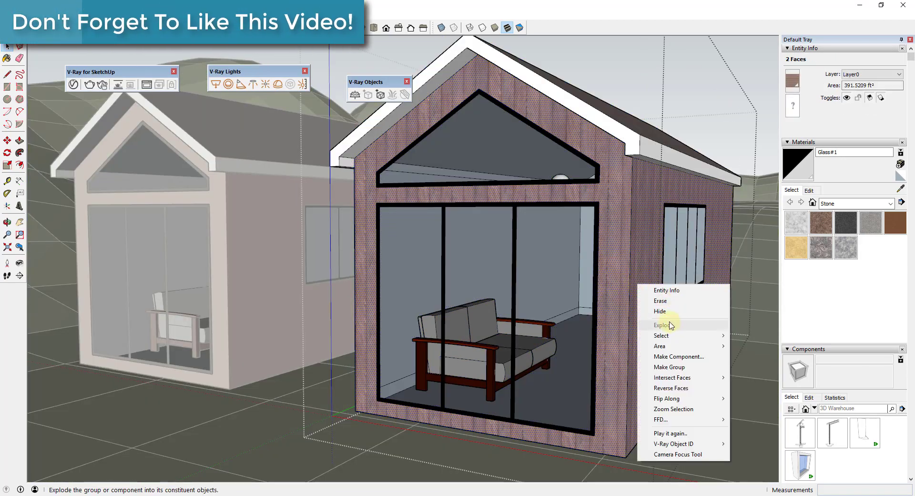
{"action": "left_click", "coordinate": [665, 310]}
Zoom and orbit inside the cabin toward the side window wall.
{"action": "scroll", "coordinate": [620, 260], "scroll_direction": "up", "scroll_amount": 5}
{"action": "scroll", "coordinate": [670, 250], "scroll_direction": "up", "scroll_amount": 3}
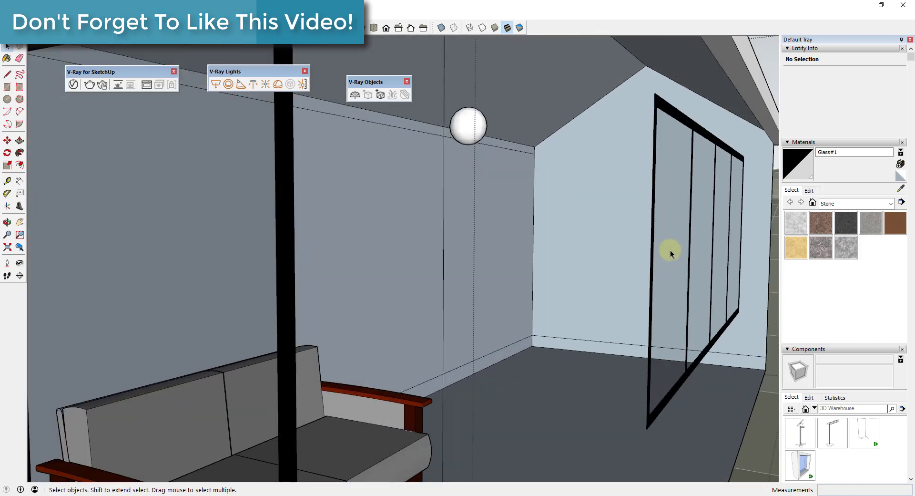
{"action": "middle_click_drag", "start_coordinate": [668, 248], "coordinate": [712, 253]}
{"action": "key", "text": "space"}
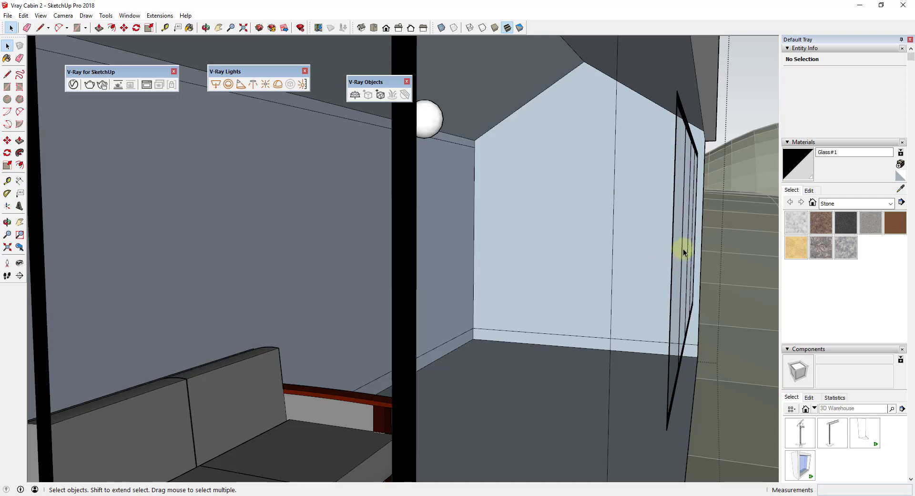
{"action": "scroll", "coordinate": [682, 250], "scroll_direction": "down", "scroll_amount": 3}
{"action": "scroll", "coordinate": [677, 251], "scroll_direction": "down", "scroll_amount": 3}
{"action": "middle_click_drag", "start_coordinate": [670, 242], "coordinate": [620, 236]}
{"action": "left_click", "coordinate": [41, 15]}
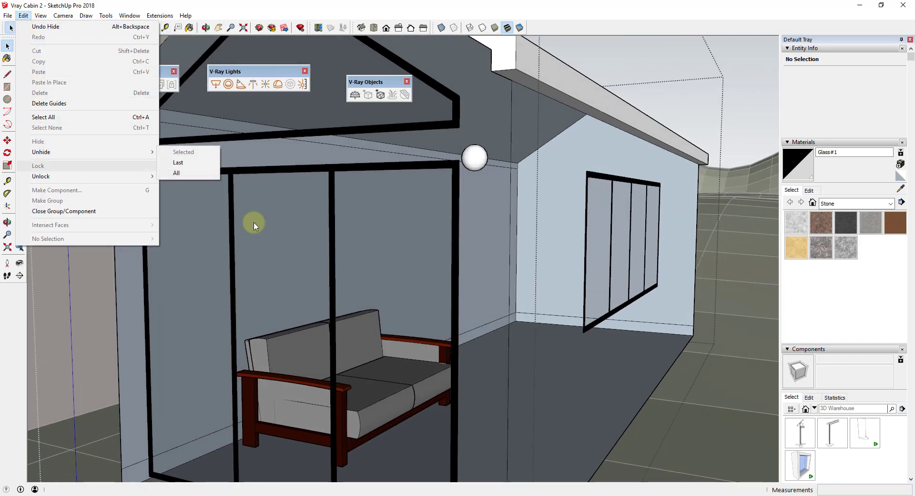
Unhide all geometry and move the V-Ray frame buffer aside to review the still-black glass.
{"action": "left_click", "coordinate": [178, 173]}
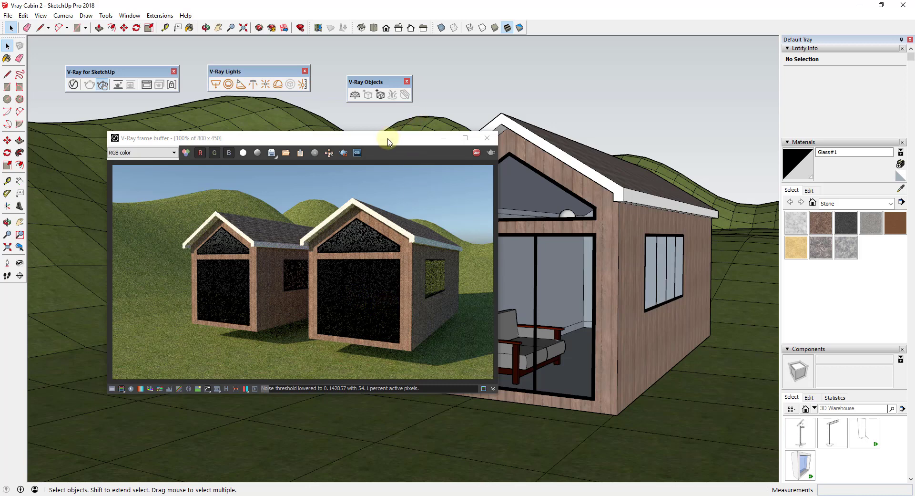
{"action": "left_click_drag", "start_coordinate": [383, 143], "coordinate": [351, 178]}
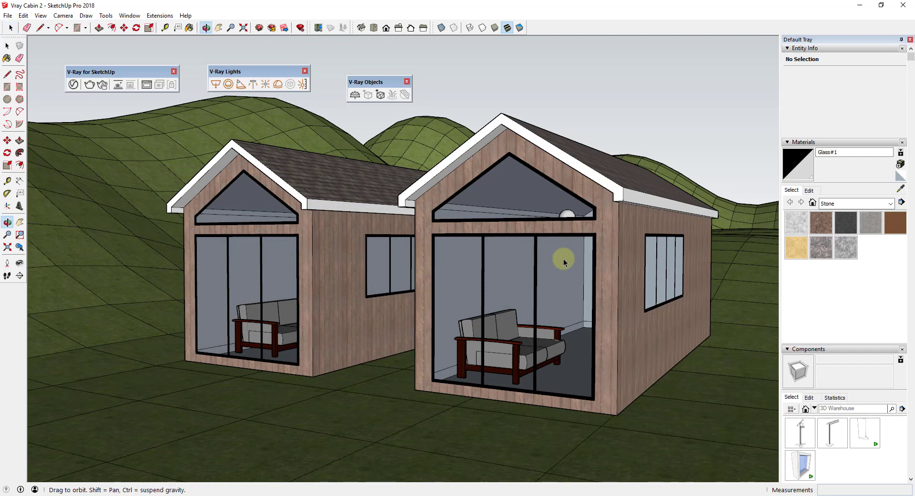
Open the right cabin and its inner window group, and select the right-hand door glass pane.
{"action": "middle_click_drag", "start_coordinate": [564, 258], "coordinate": [544, 266]}
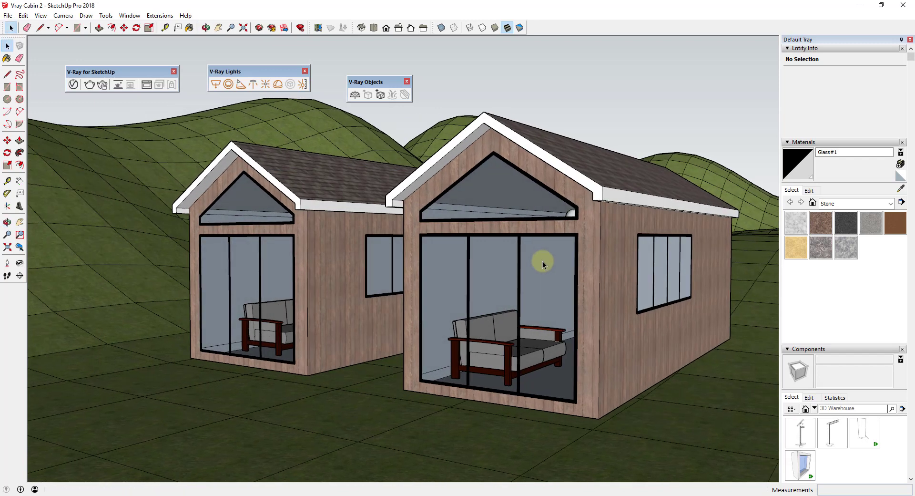
{"action": "double_click", "coordinate": [543, 269]}
{"action": "scroll", "coordinate": [545, 274], "scroll_direction": "up", "scroll_amount": 3}
{"action": "left_click", "coordinate": [543, 277]}
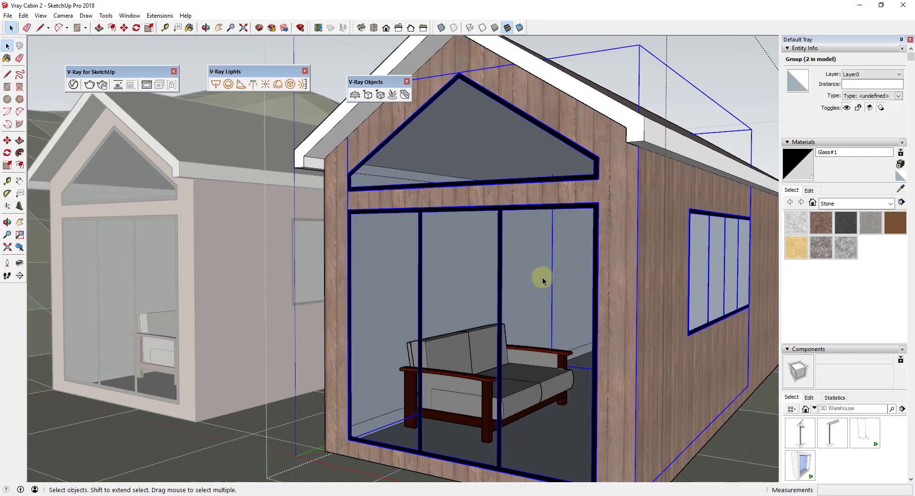
{"action": "double_click", "coordinate": [542, 276]}
{"action": "left_click", "coordinate": [536, 287]}
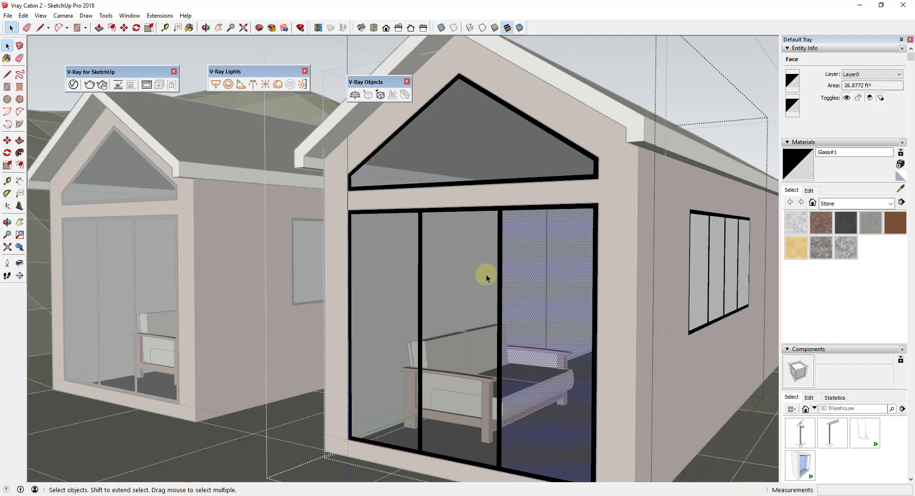
Push/pull the right-hand glass pane to give it depth, checking it from several angles.
{"action": "key", "text": "p"}
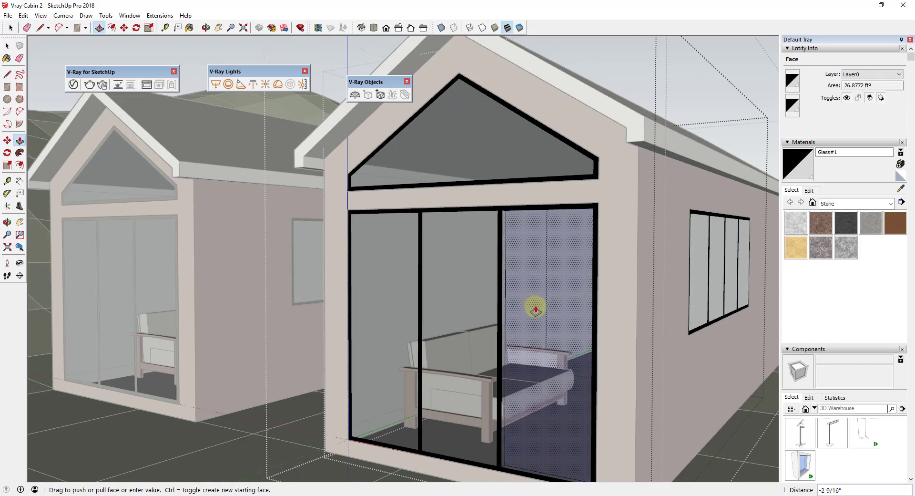
{"action": "scroll", "coordinate": [533, 306], "scroll_direction": "up", "scroll_amount": 3}
{"action": "mouse_move", "coordinate": [466, 292]}
{"action": "left_mouse_down"}
{"action": "mouse_move", "coordinate": [429, 372]}
{"action": "mouse_move", "coordinate": [477, 302]}
{"action": "left_mouse_up"}
{"action": "middle_click_drag", "start_coordinate": [477, 302], "coordinate": [500, 301]}
{"action": "left_click_drag", "start_coordinate": [500, 302], "coordinate": [508, 269]}
{"action": "middle_click_drag", "start_coordinate": [509, 269], "coordinate": [376, 276]}
{"action": "scroll", "coordinate": [356, 267], "scroll_direction": "up", "scroll_amount": 4}
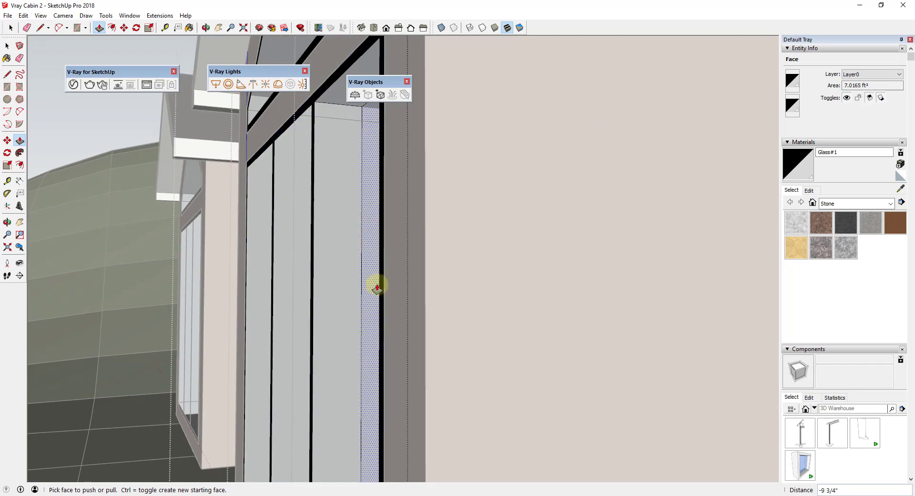
{"action": "scroll", "coordinate": [377, 210], "scroll_direction": "down", "scroll_amount": 5}
{"action": "middle_click_drag", "start_coordinate": [366, 202], "coordinate": [415, 306]}
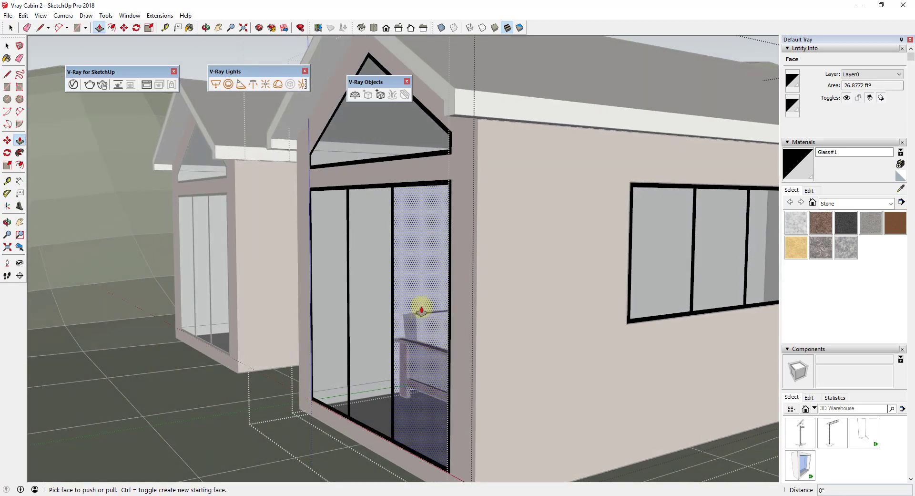
Push the pane in with Ctrl for a new starting face, making a solid glass slab.
{"action": "key", "text": "ctrl"}
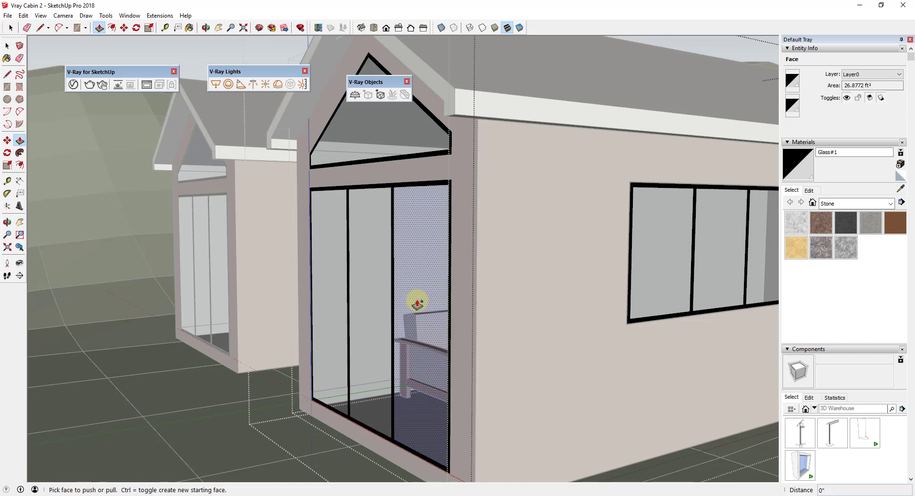
{"action": "left_click_drag", "start_coordinate": [418, 301], "coordinate": [428, 296]}
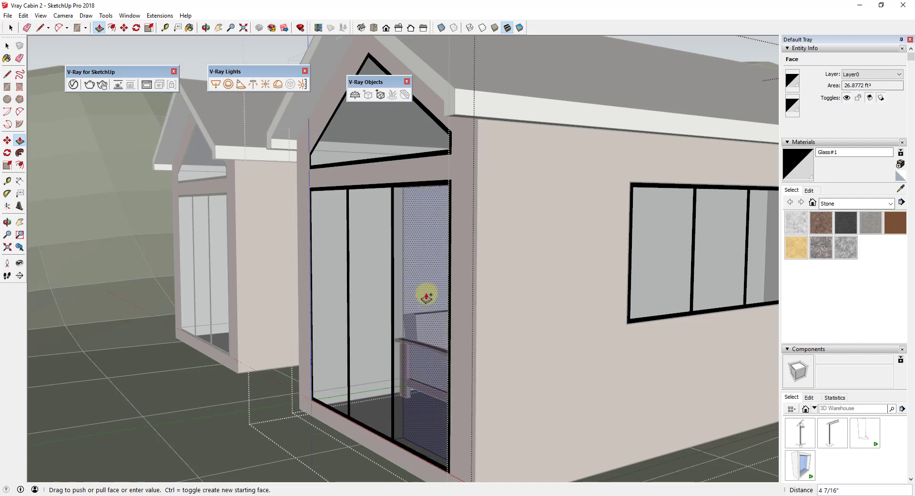
{"action": "type", "text": "."}
{"action": "scroll", "coordinate": [424, 298], "scroll_direction": "up", "scroll_amount": 5}
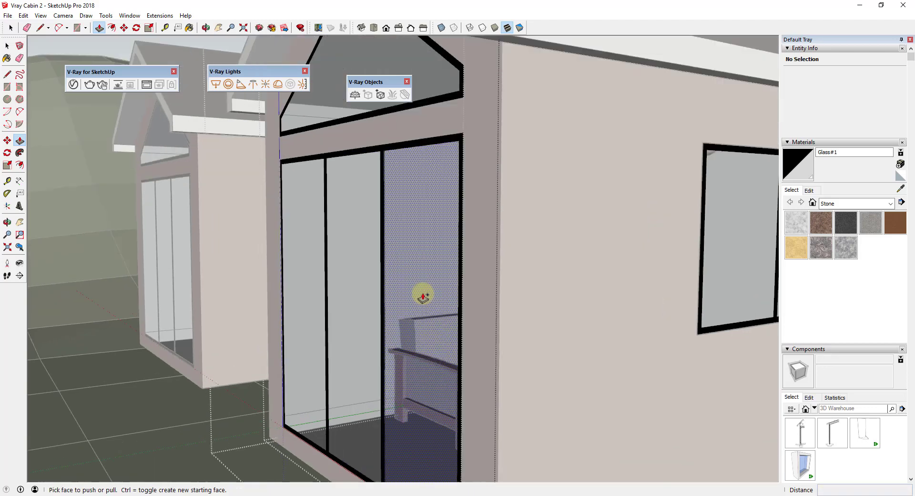
{"action": "mouse_move", "coordinate": [427, 255]}
{"action": "middle_mouse_down"}
{"action": "mouse_move", "coordinate": [407, 243]}
{"action": "mouse_move", "coordinate": [435, 239]}
{"action": "mouse_move", "coordinate": [422, 252]}
{"action": "middle_mouse_up"}
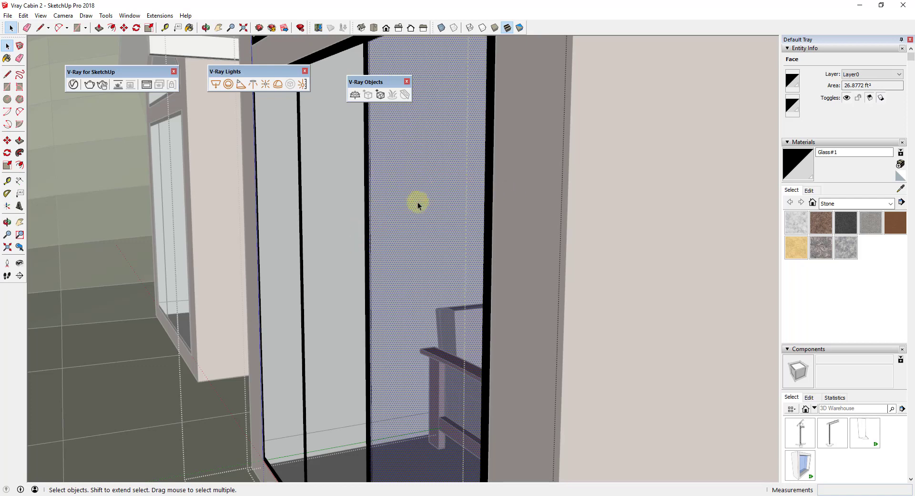
{"action": "scroll", "coordinate": [472, 143], "scroll_direction": "down", "scroll_amount": 10}
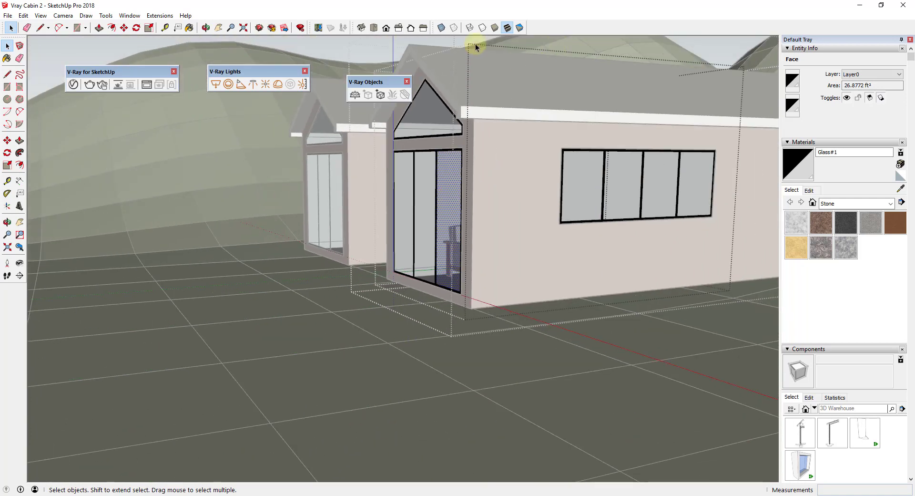
{"action": "scroll", "coordinate": [476, 44], "scroll_direction": "down", "scroll_amount": 3}
Exit group editing and orbit around the cabins.
{"action": "left_click", "coordinate": [470, 37]}
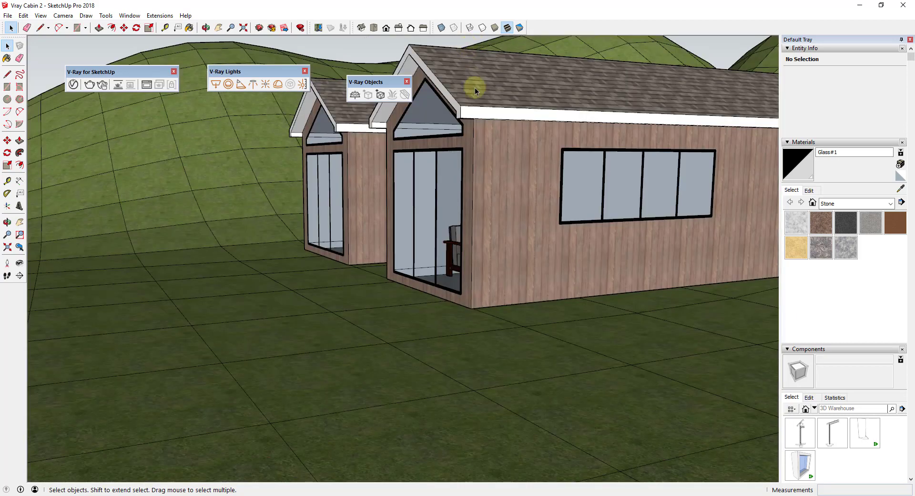
{"action": "middle_click_drag", "start_coordinate": [475, 87], "coordinate": [663, 99]}
{"action": "scroll", "coordinate": [617, 108], "scroll_direction": "up", "scroll_amount": 5}
{"action": "scroll", "coordinate": [584, 144], "scroll_direction": "down", "scroll_amount": 6}
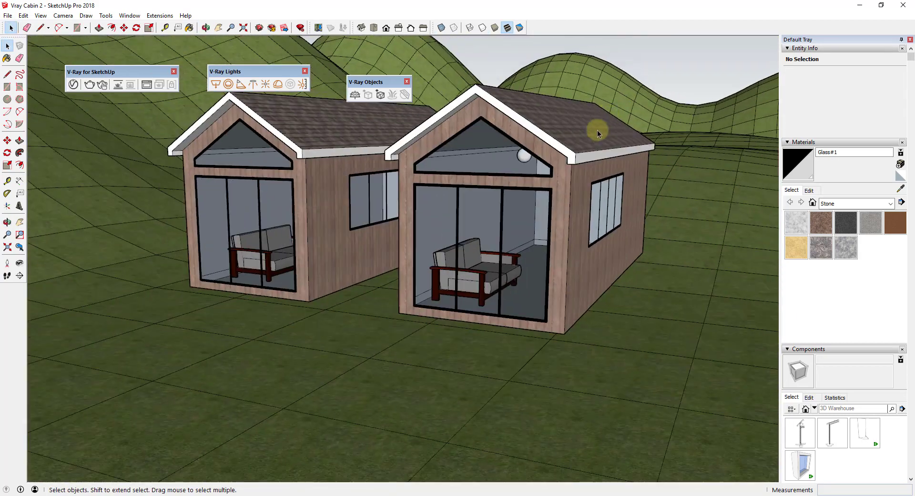
{"action": "scroll", "coordinate": [514, 227], "scroll_direction": "up", "scroll_amount": 2}
Render the cabins in V-Ray, then stop the render and close its result window.
{"action": "left_click", "coordinate": [89, 85]}
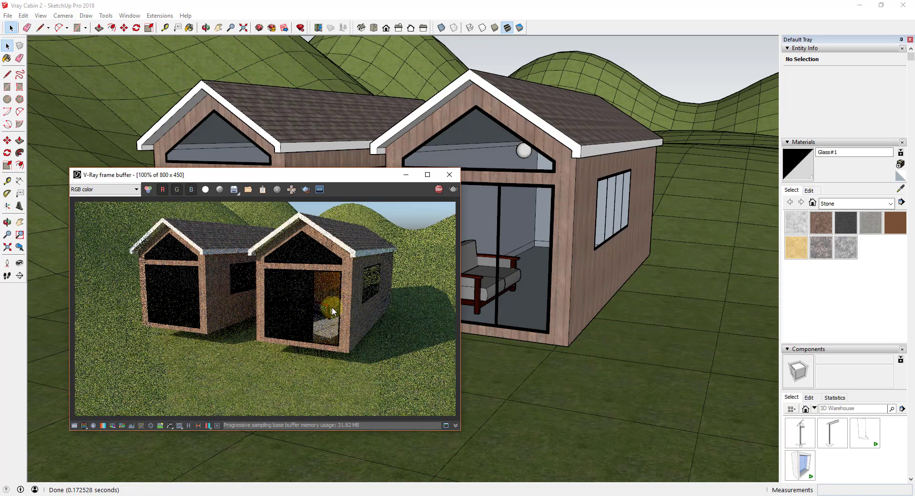
{"action": "mouse_move", "coordinate": [548, 272]}
{"action": "middle_mouse_down"}
{"action": "mouse_move", "coordinate": [551, 178]}
{"action": "mouse_move", "coordinate": [551, 228]}
{"action": "mouse_move", "coordinate": [517, 298]}
{"action": "mouse_move", "coordinate": [486, 296]}
{"action": "mouse_move", "coordinate": [515, 299]}
{"action": "middle_mouse_up"}
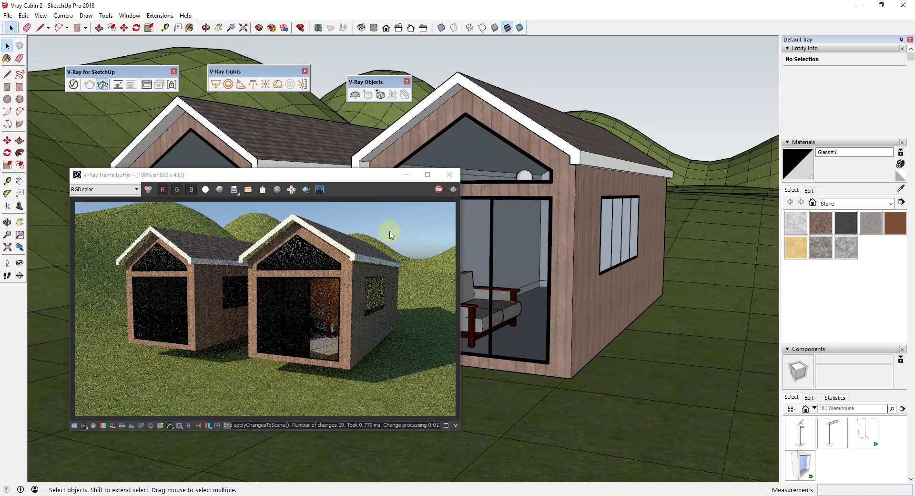
{"action": "left_click", "coordinate": [437, 191]}
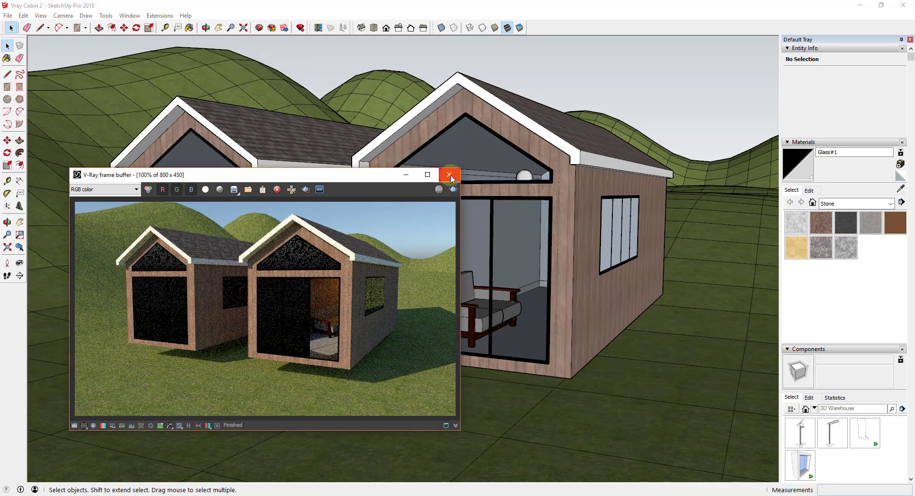
{"action": "left_click", "coordinate": [450, 174]}
{"action": "scroll", "coordinate": [488, 271], "scroll_direction": "up", "scroll_amount": 1}
Inside the right cabin group, push/pull the door glass panes to 1/4" thickness.
{"action": "double_click", "coordinate": [439, 260]}
{"action": "scroll", "coordinate": [442, 259], "scroll_direction": "up", "scroll_amount": 4}
{"action": "left_click", "coordinate": [442, 259]}
{"action": "double_click", "coordinate": [442, 259]}
{"action": "key", "text": "p"}
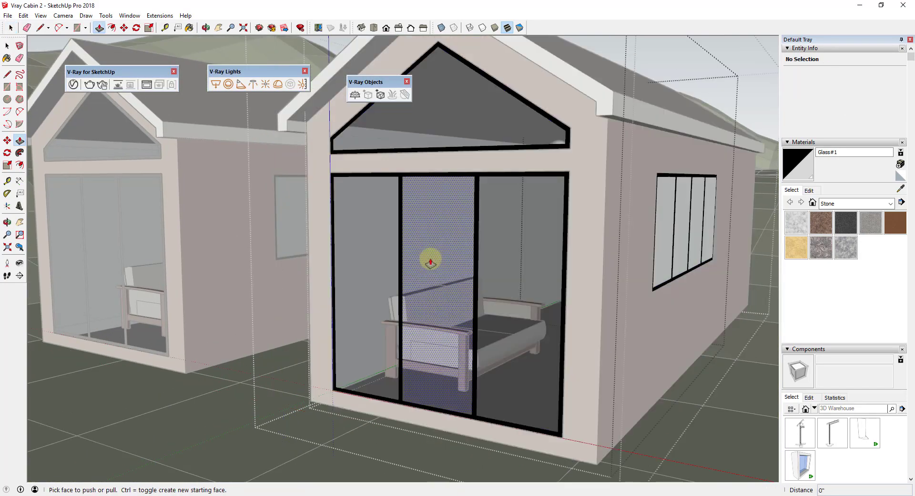
{"action": "left_click", "coordinate": [425, 267]}
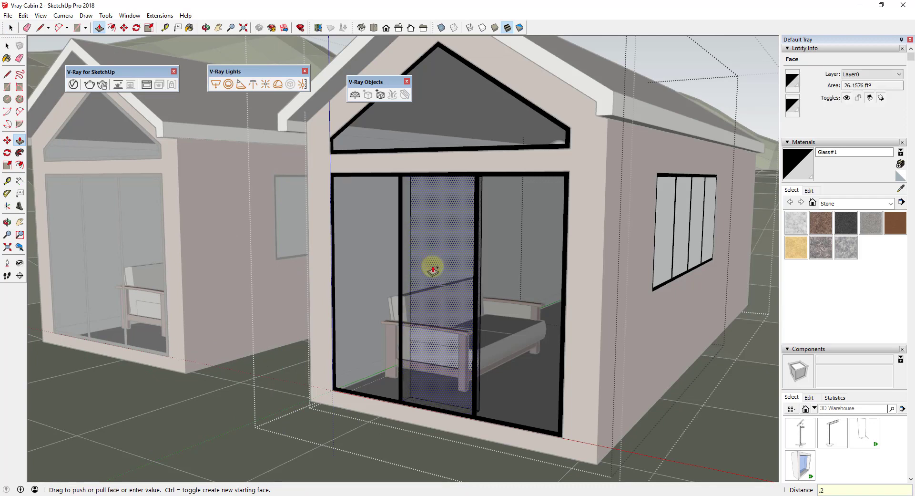
{"action": "key", "text": "Return"}
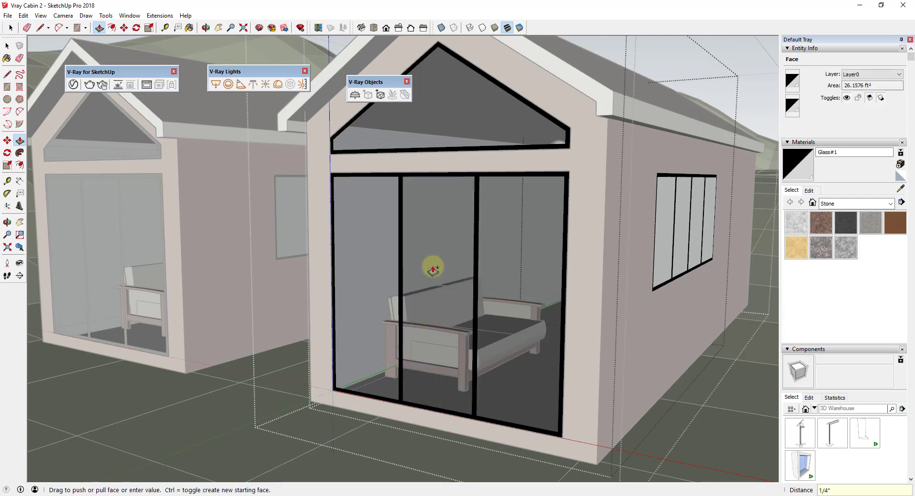
{"action": "left_click", "coordinate": [364, 246]}
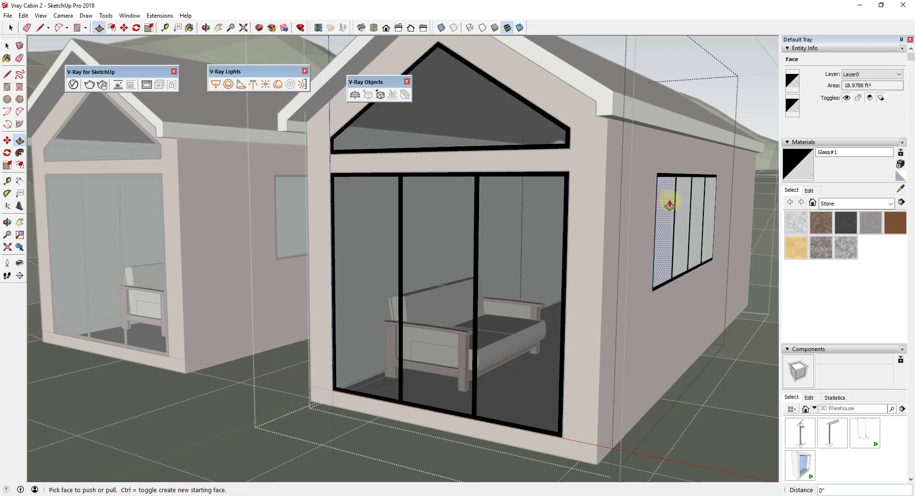
{"action": "key", "text": "space"}
Push/pull the four side-window glass panes to the same 1/4" thickness.
{"action": "key", "text": "b"}
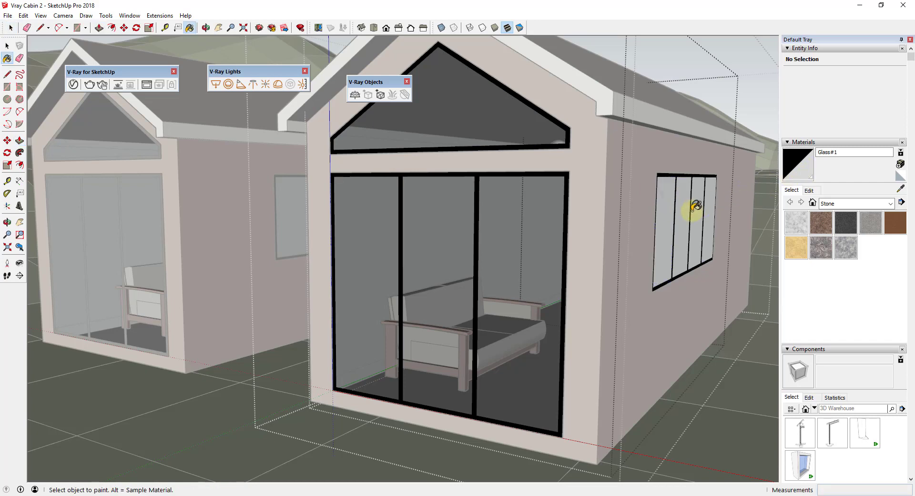
{"action": "mouse_move", "coordinate": [684, 205]}
{"action": "middle_mouse_down"}
{"action": "mouse_move", "coordinate": [627, 216]}
{"action": "mouse_move", "coordinate": [642, 200]}
{"action": "middle_mouse_up"}
{"action": "key", "text": "space"}
{"action": "key", "text": "p"}
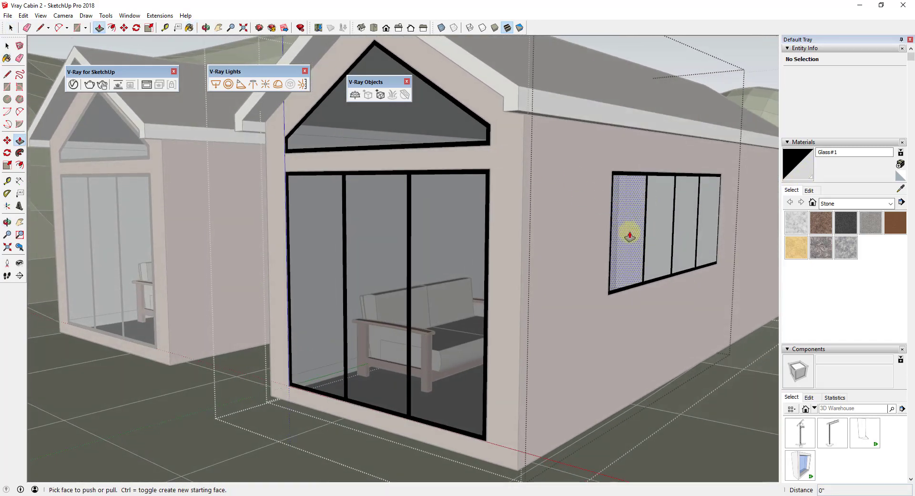
{"action": "left_click", "coordinate": [629, 232]}
{"action": "left_click", "coordinate": [630, 234]}
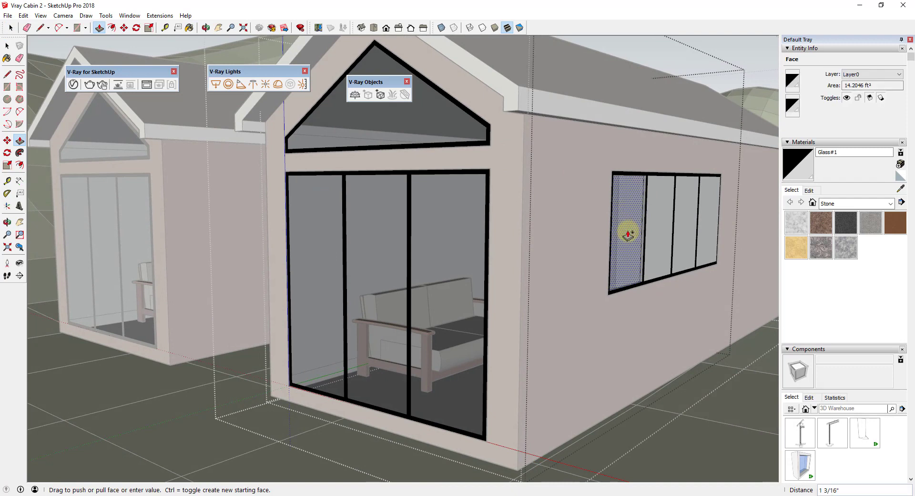
{"action": "key", "text": "Return"}
{"action": "left_click", "coordinate": [658, 233]}
{"action": "left_click", "coordinate": [658, 233]}
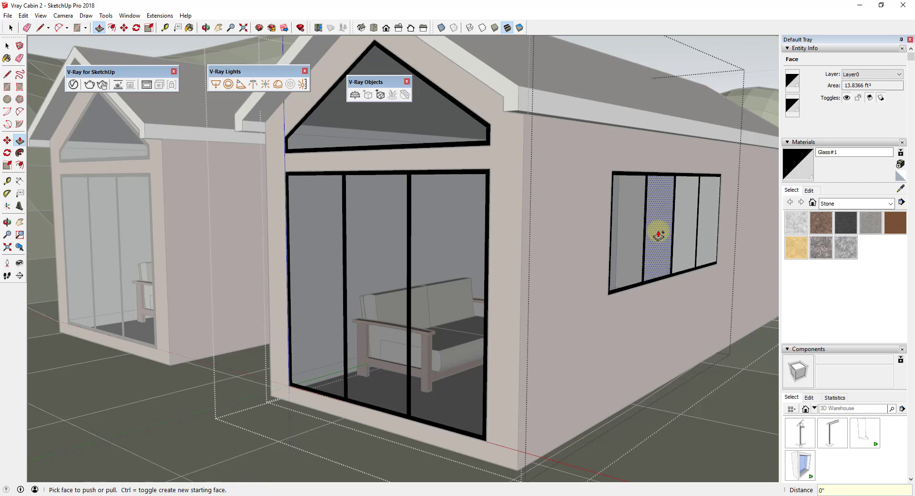
{"action": "left_click", "coordinate": [685, 235]}
{"action": "left_click", "coordinate": [685, 233]}
{"action": "double_click", "coordinate": [710, 230]}
{"action": "key", "text": "space"}
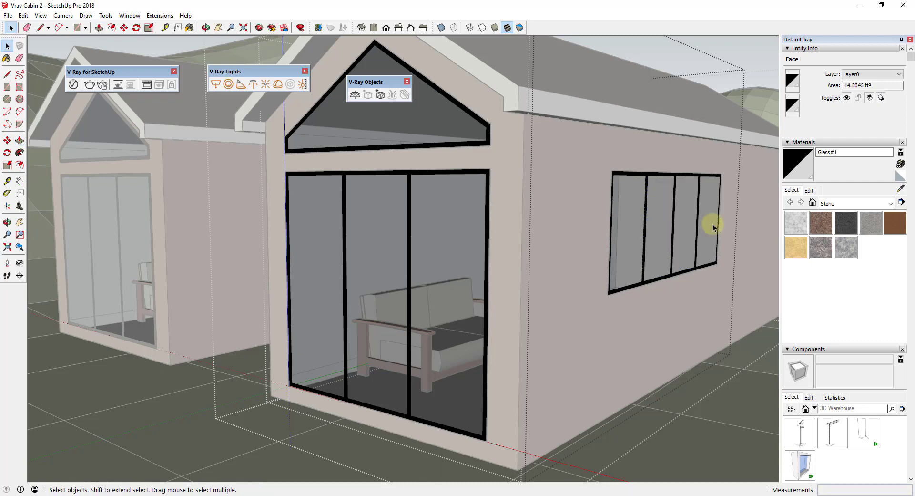
Orbit and zoom out to a higher view of both cabins.
{"action": "scroll", "coordinate": [709, 227], "scroll_direction": "up", "scroll_amount": 5}
{"action": "scroll", "coordinate": [489, 206], "scroll_direction": "up", "scroll_amount": 3}
{"action": "middle_click_drag", "start_coordinate": [474, 233], "coordinate": [693, 239]}
{"action": "scroll", "coordinate": [693, 240], "scroll_direction": "down", "scroll_amount": 8}
{"action": "middle_click_drag", "start_coordinate": [588, 210], "coordinate": [607, 88]}
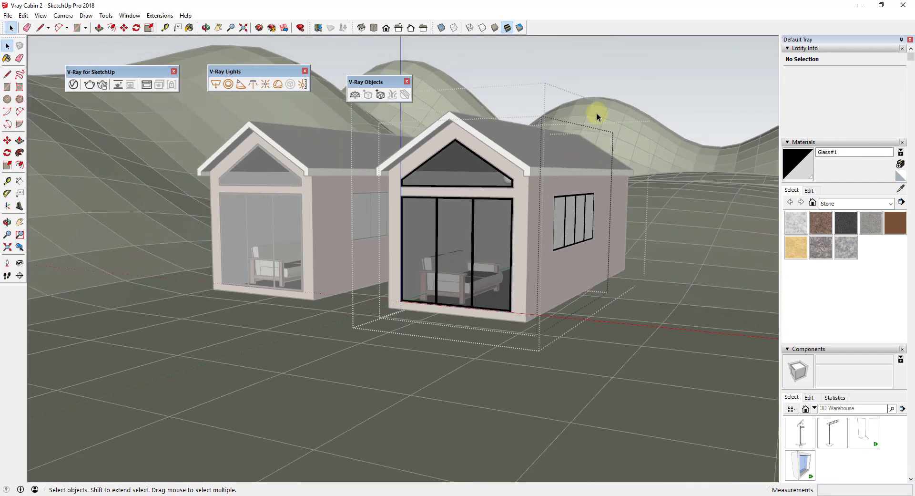
{"action": "scroll", "coordinate": [505, 161], "scroll_direction": "up", "scroll_amount": 2}
{"action": "middle_click_drag", "start_coordinate": [506, 161], "coordinate": [527, 206]}
{"action": "scroll", "coordinate": [527, 207], "scroll_direction": "up", "scroll_amount": 2}
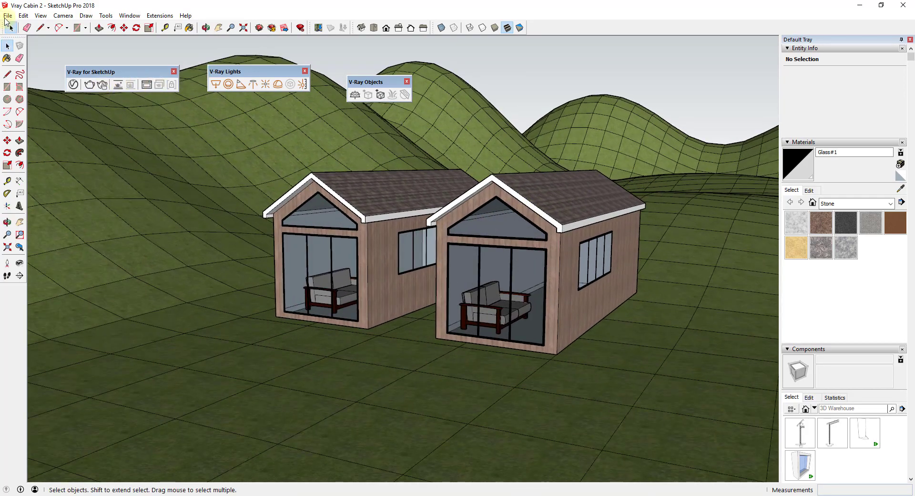
Start a V-Ray interactive render and orbit toward the cabin.
{"action": "left_click", "coordinate": [6, 16]}
{"action": "left_click", "coordinate": [102, 84]}
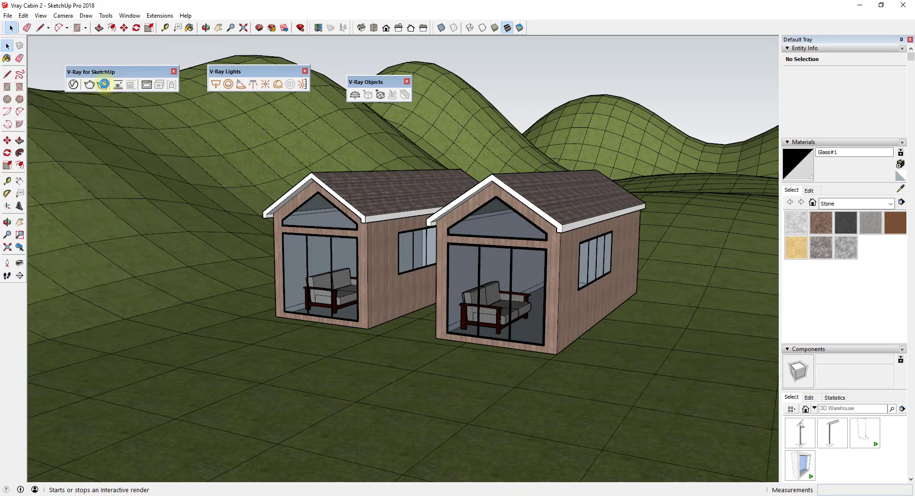
{"action": "left_click", "coordinate": [102, 84]}
{"action": "mouse_move", "coordinate": [550, 328]}
{"action": "middle_mouse_down"}
{"action": "mouse_move", "coordinate": [574, 313]}
{"action": "mouse_move", "coordinate": [541, 302]}
{"action": "mouse_move", "coordinate": [591, 280]}
{"action": "mouse_move", "coordinate": [610, 288]}
{"action": "mouse_move", "coordinate": [548, 281]}
{"action": "middle_mouse_up"}
{"action": "scroll", "coordinate": [580, 282], "scroll_direction": "up", "scroll_amount": 2}
Select the side window glass and switch the display to Monochrome face style.
{"action": "left_click", "coordinate": [639, 258]}
{"action": "middle_click_drag", "start_coordinate": [670, 292], "coordinate": [609, 262]}
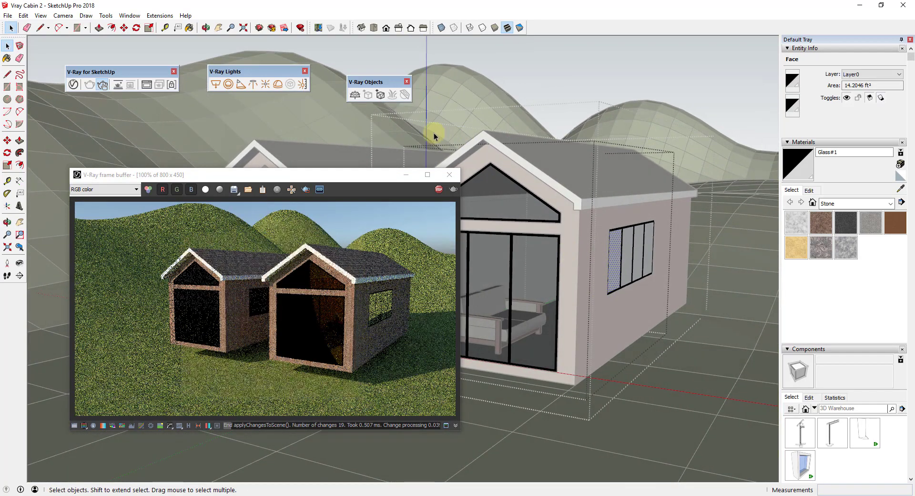
{"action": "left_click", "coordinate": [518, 29]}
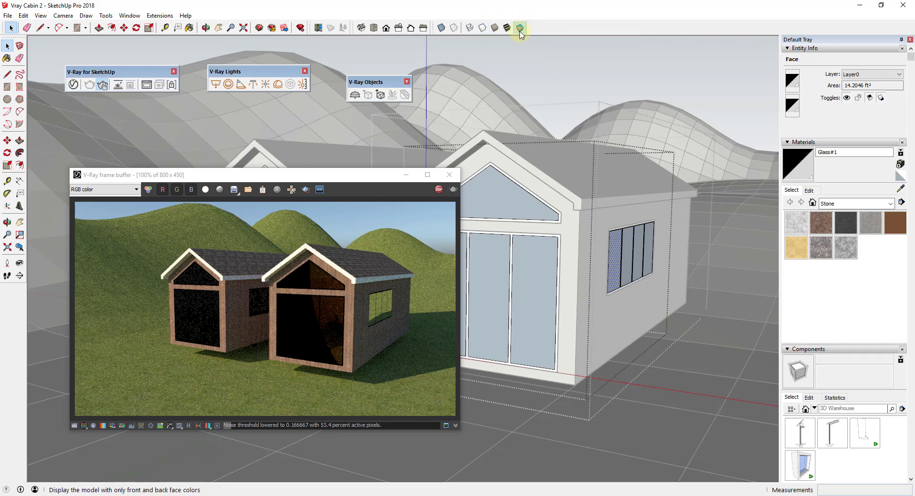
Reverse the faces of the gable glass, three door glass panels and two side-window panes.
{"action": "scroll", "coordinate": [660, 198], "scroll_direction": "down", "scroll_amount": 3}
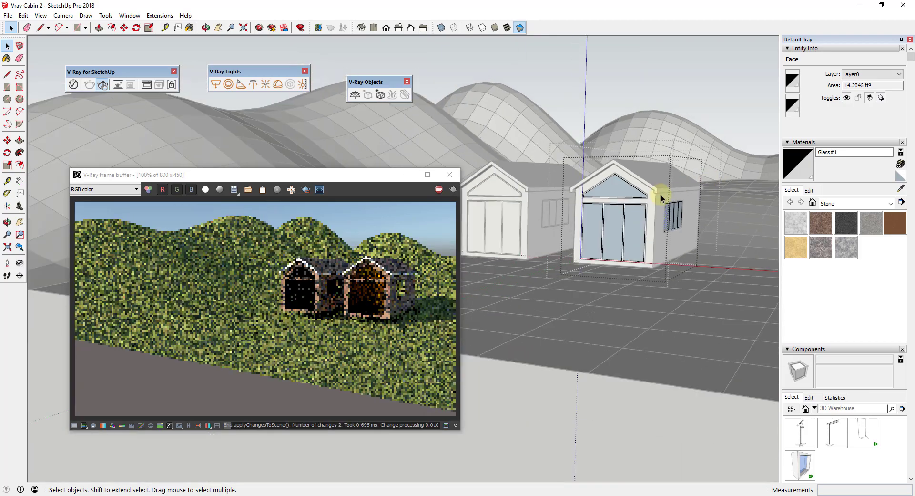
{"action": "scroll", "coordinate": [694, 202], "scroll_direction": "up", "scroll_amount": 4}
{"action": "scroll", "coordinate": [704, 189], "scroll_direction": "up", "scroll_amount": 2}
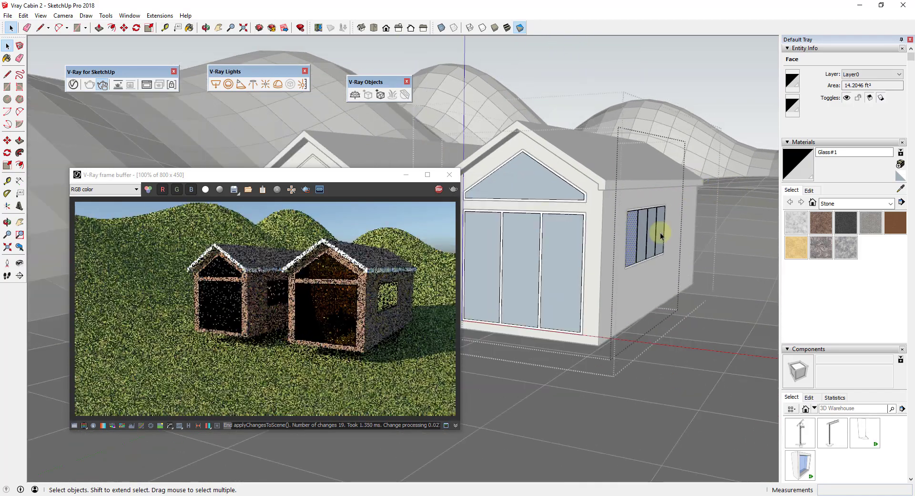
{"action": "middle_click_drag", "start_coordinate": [658, 231], "coordinate": [641, 229]}
{"action": "left_click", "coordinate": [522, 187]}
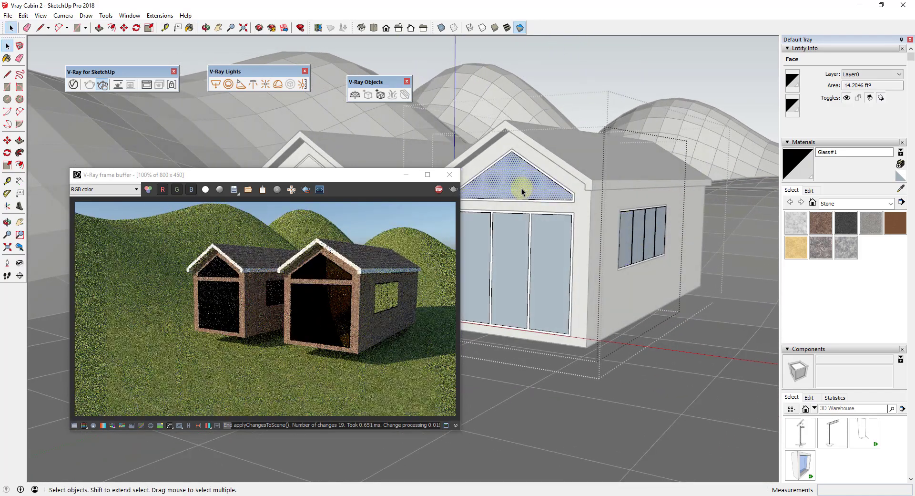
{"action": "left_click", "coordinate": [477, 248], "text": "shift"}
{"action": "left_click", "coordinate": [501, 244], "text": "shift"}
{"action": "left_click", "coordinate": [559, 248], "text": "shift"}
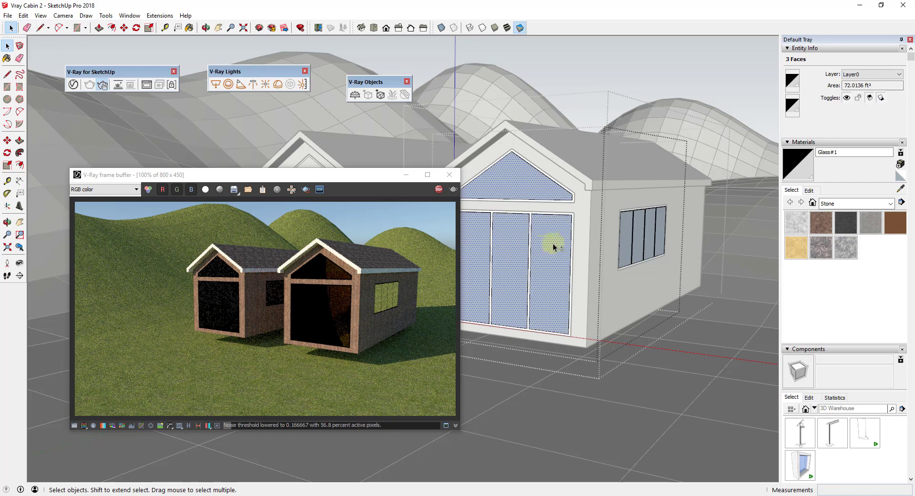
{"action": "left_click", "coordinate": [634, 231], "text": "shift"}
{"action": "left_click", "coordinate": [656, 234], "text": "shift"}
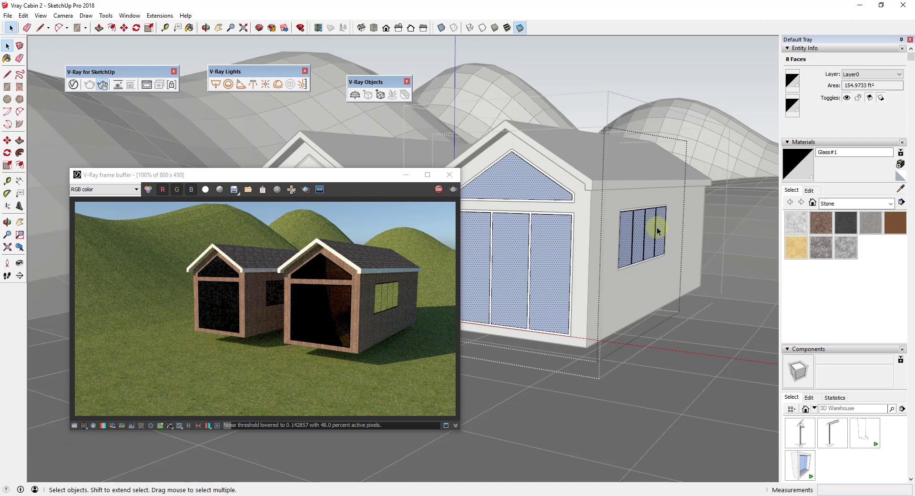
{"action": "right_click", "coordinate": [554, 242]}
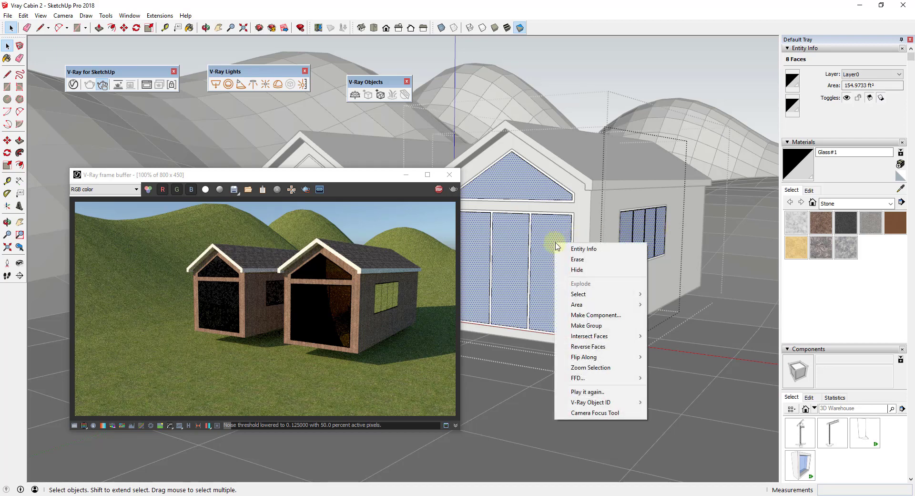
{"action": "left_click", "coordinate": [596, 347]}
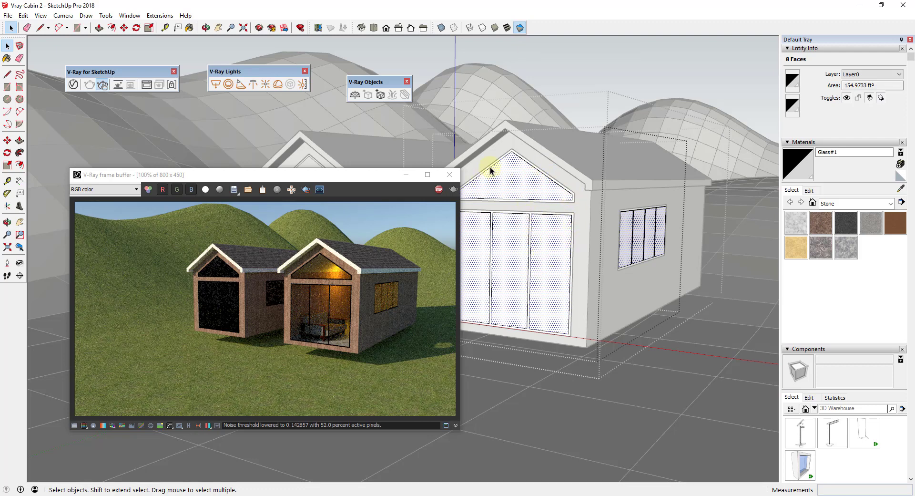
Toggle the Views and Styles toolbars off and on, ending in Shaded With Textures display.
{"action": "left_click", "coordinate": [508, 29]}
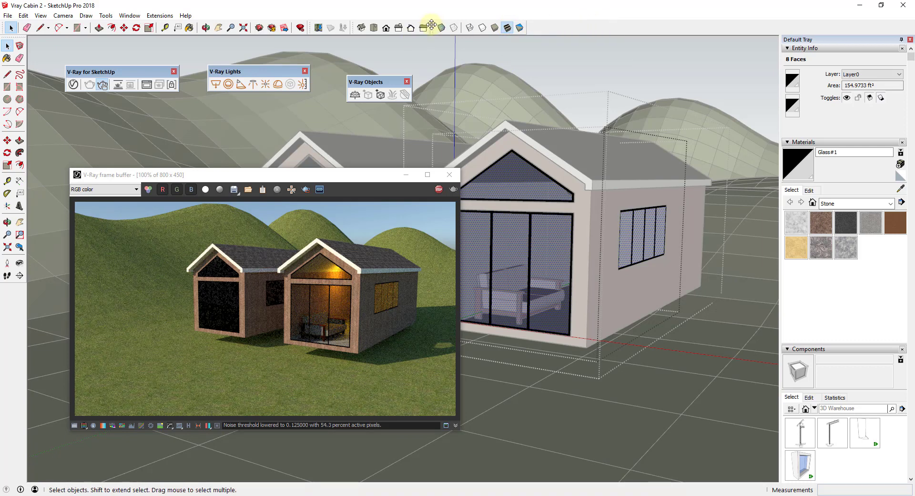
{"action": "right_click", "coordinate": [570, 32]}
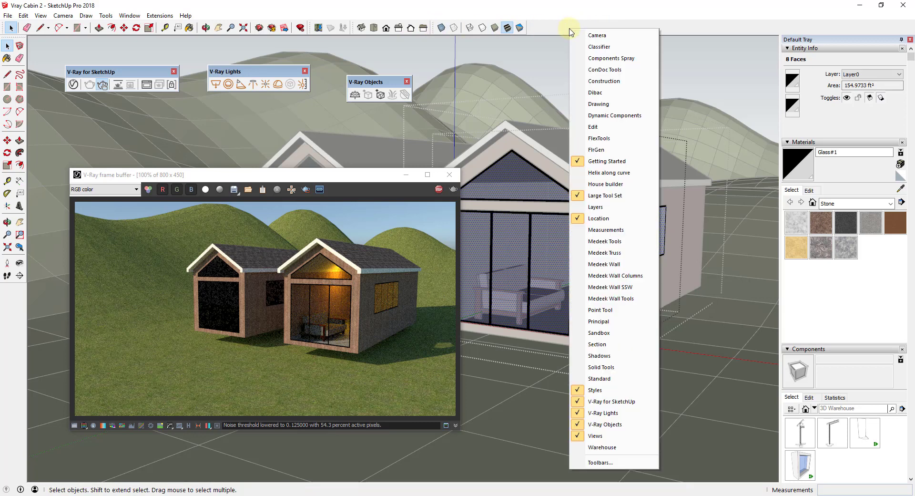
{"action": "left_click", "coordinate": [602, 436]}
{"action": "right_click", "coordinate": [575, 30]}
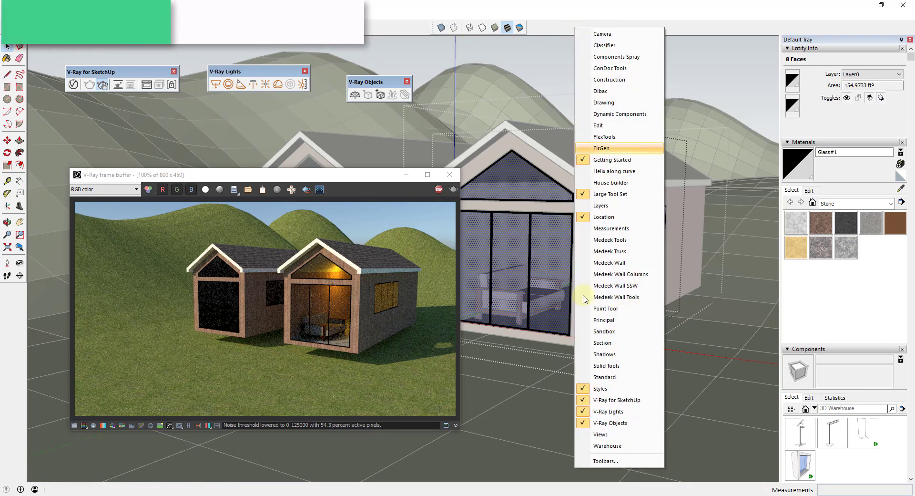
{"action": "left_click", "coordinate": [602, 435]}
{"action": "right_click", "coordinate": [553, 27]}
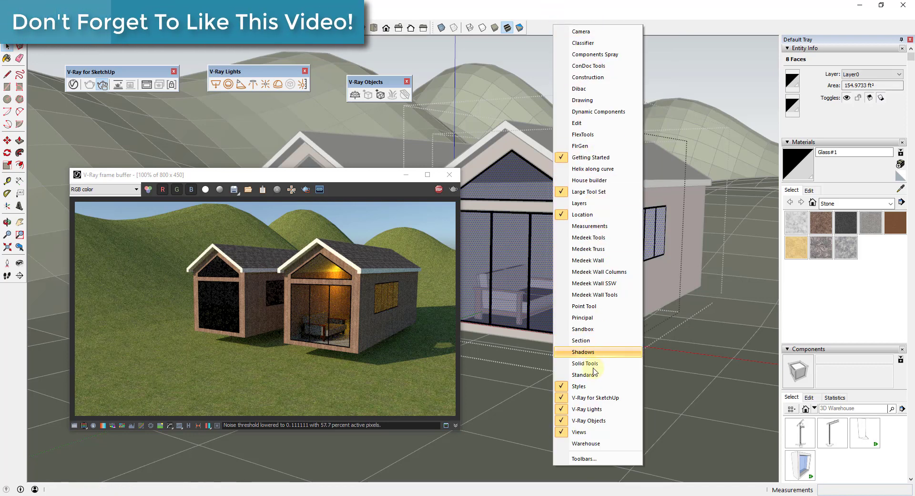
{"action": "left_click", "coordinate": [598, 389]}
{"action": "right_click", "coordinate": [554, 30]}
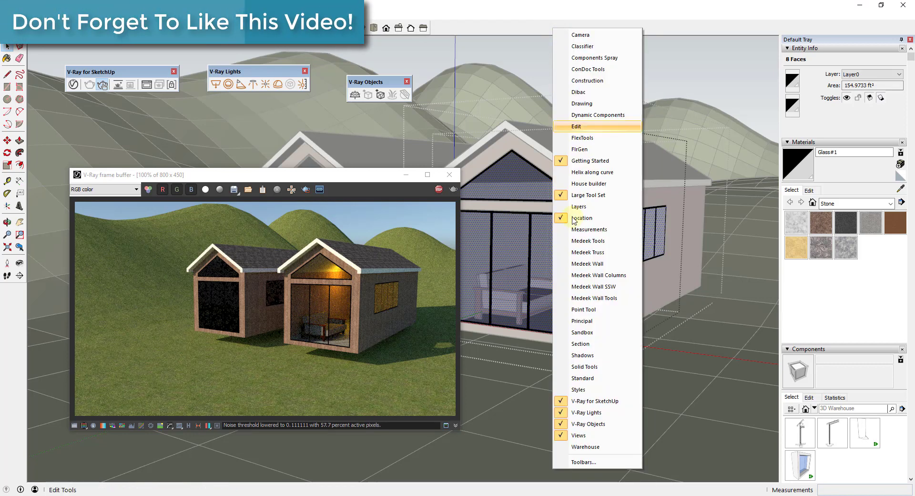
{"action": "left_click", "coordinate": [590, 390]}
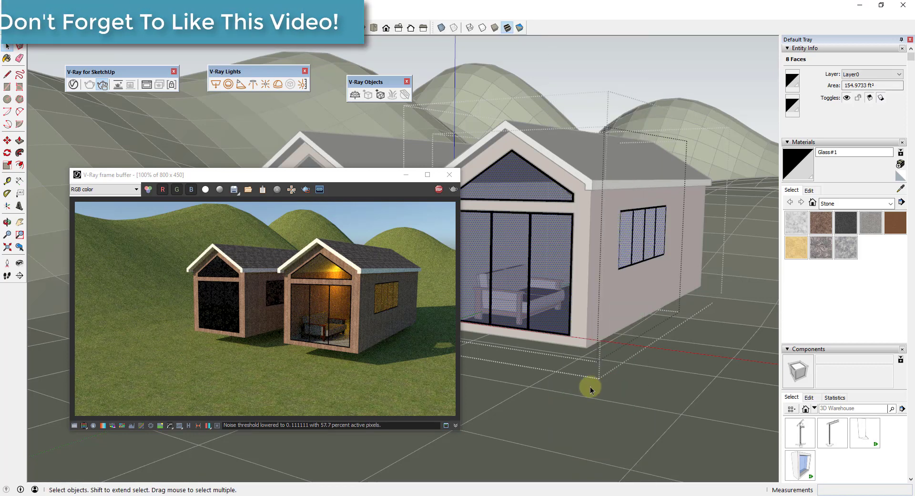
{"action": "left_click", "coordinate": [520, 28]}
{"action": "left_click", "coordinate": [507, 28]}
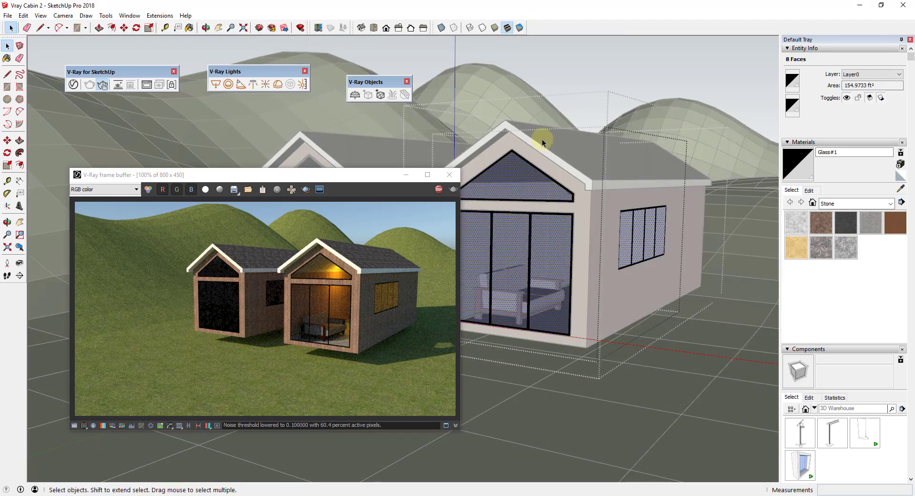
Orbit toward the left cabin, stop the V-Ray render and minimise the frame buffer.
{"action": "middle_click_drag", "start_coordinate": [541, 139], "coordinate": [627, 138]}
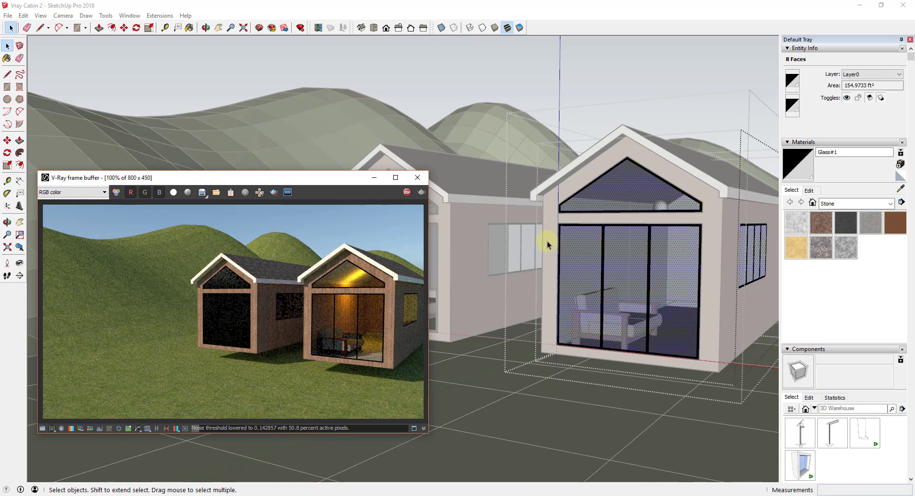
{"action": "left_click_drag", "start_coordinate": [266, 181], "coordinate": [647, 201]}
{"action": "middle_click_drag", "start_coordinate": [337, 254], "coordinate": [394, 231]}
{"action": "left_click_drag", "start_coordinate": [509, 201], "coordinate": [598, 164]}
{"action": "scroll", "coordinate": [383, 259], "scroll_direction": "up", "scroll_amount": 4}
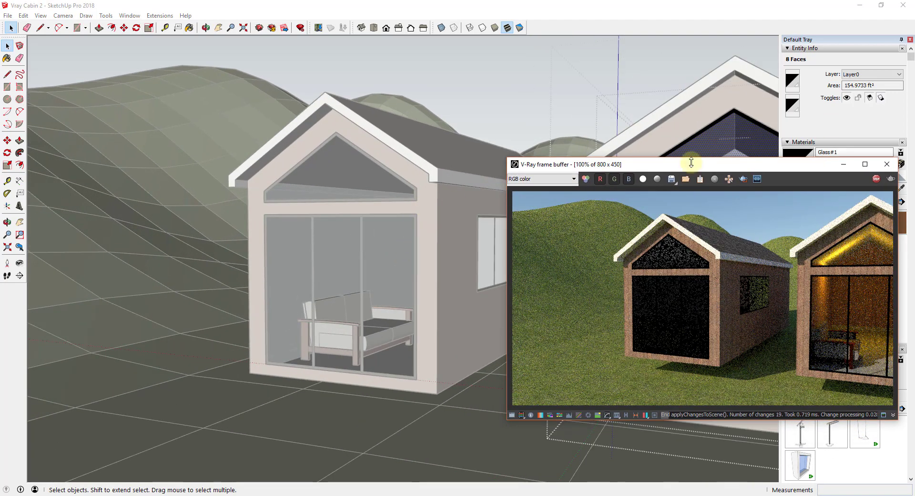
{"action": "left_click", "coordinate": [876, 178]}
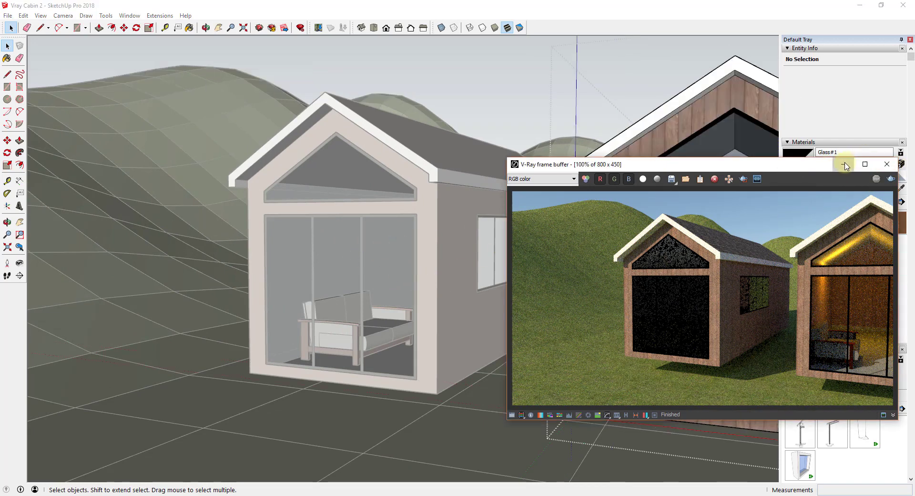
{"action": "left_click", "coordinate": [843, 164]}
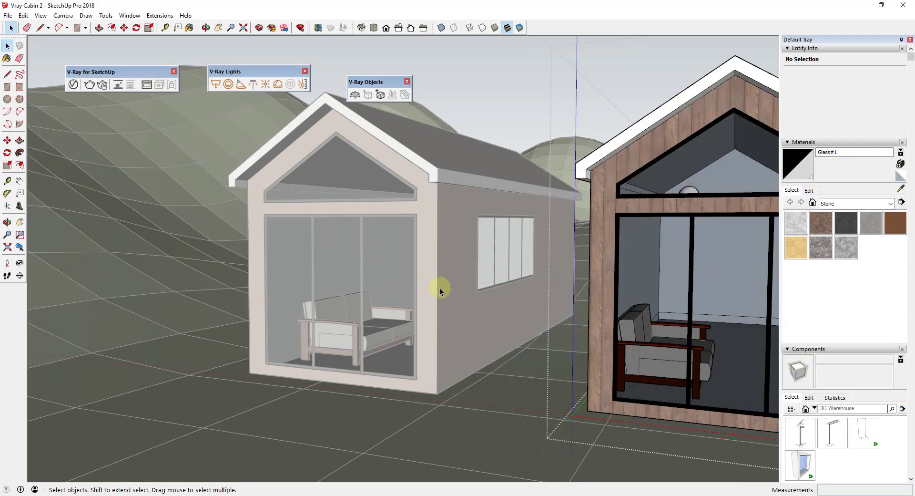
Open the left cabin and its nested window group, and pick the right door glass pane.
{"action": "double_click", "coordinate": [385, 272]}
{"action": "left_click", "coordinate": [386, 273]}
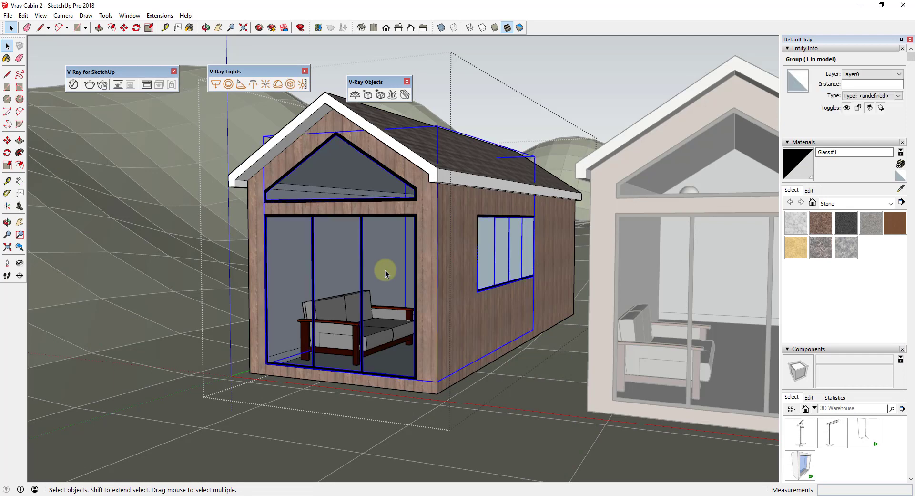
{"action": "double_click", "coordinate": [386, 273]}
{"action": "left_click", "coordinate": [388, 266]}
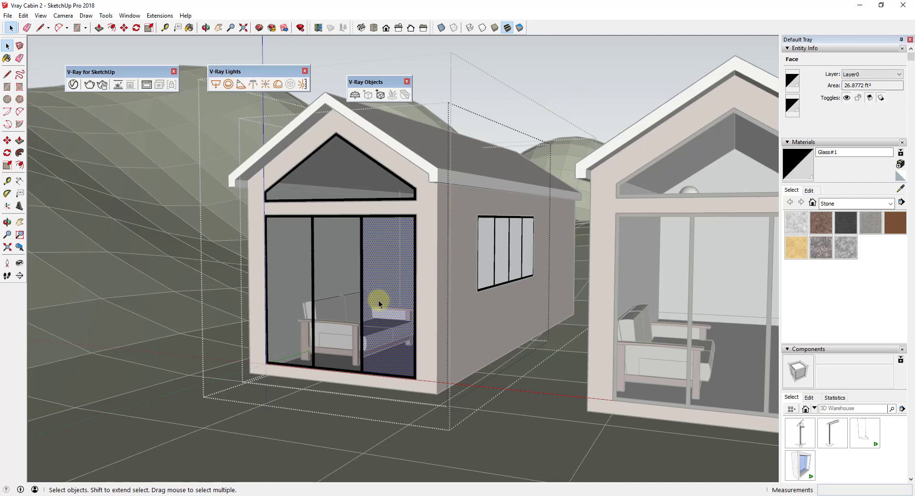
Drag Fake Glass from the V-Ray Diagrammatic library into the scene's Material List.
{"action": "left_click", "coordinate": [74, 85]}
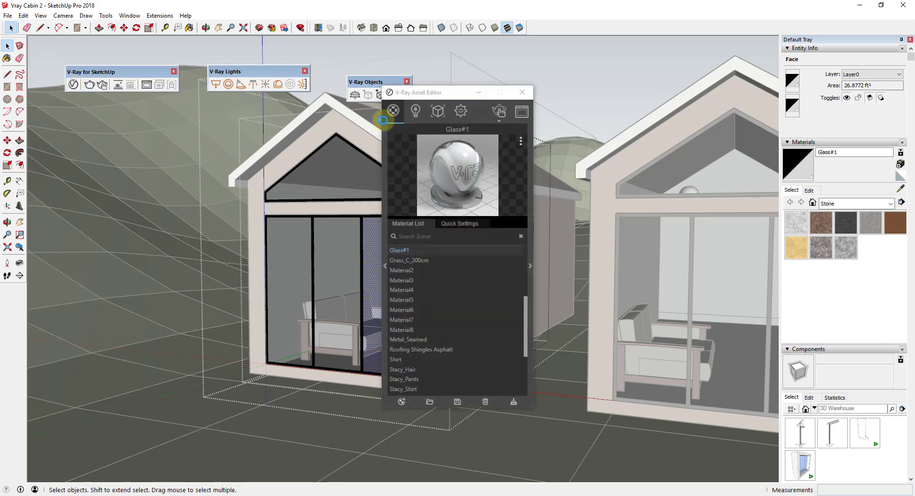
{"action": "left_click", "coordinate": [386, 266]}
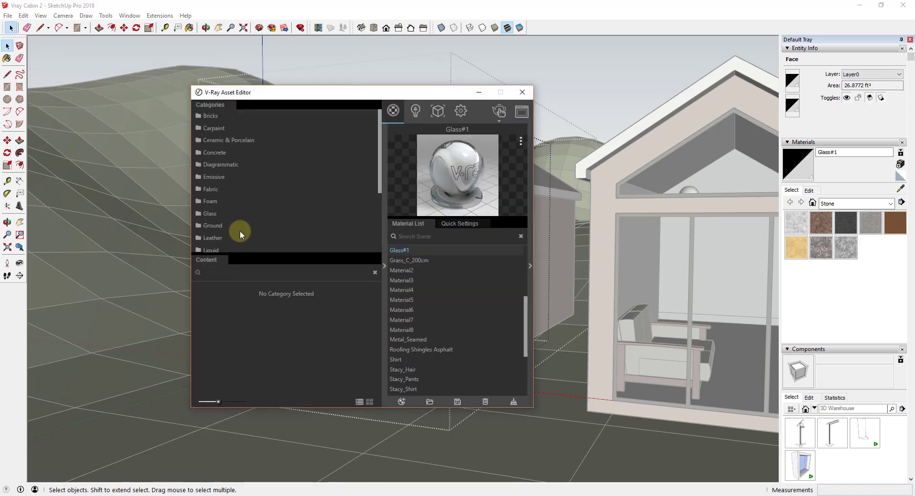
{"action": "left_click", "coordinate": [228, 164]}
{"action": "left_click_drag", "start_coordinate": [304, 92], "coordinate": [136, 78]}
{"action": "middle_click", "coordinate": [449, 238]}
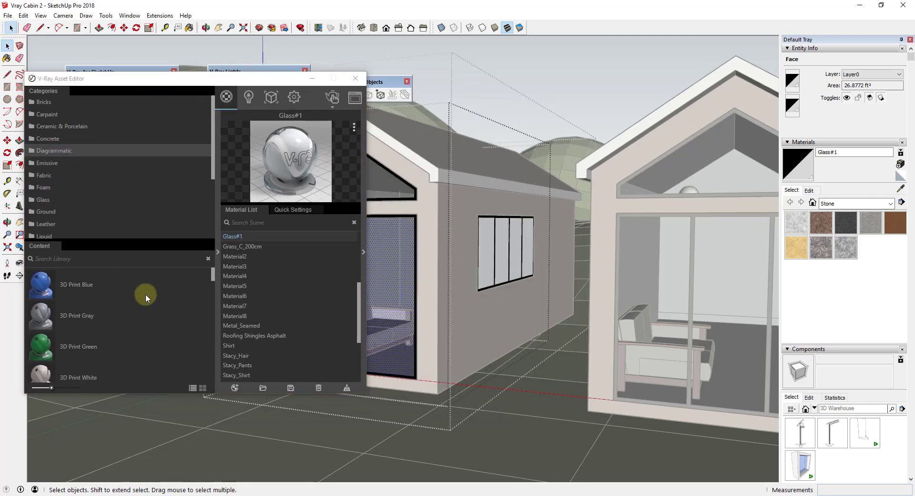
{"action": "scroll", "coordinate": [139, 301], "scroll_direction": "down", "scroll_amount": 10}
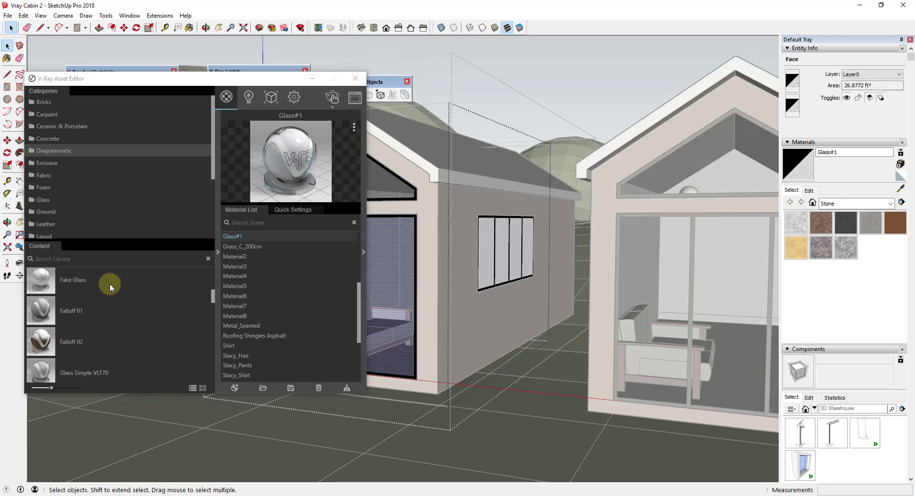
{"action": "middle_click_drag", "start_coordinate": [422, 282], "coordinate": [486, 283]}
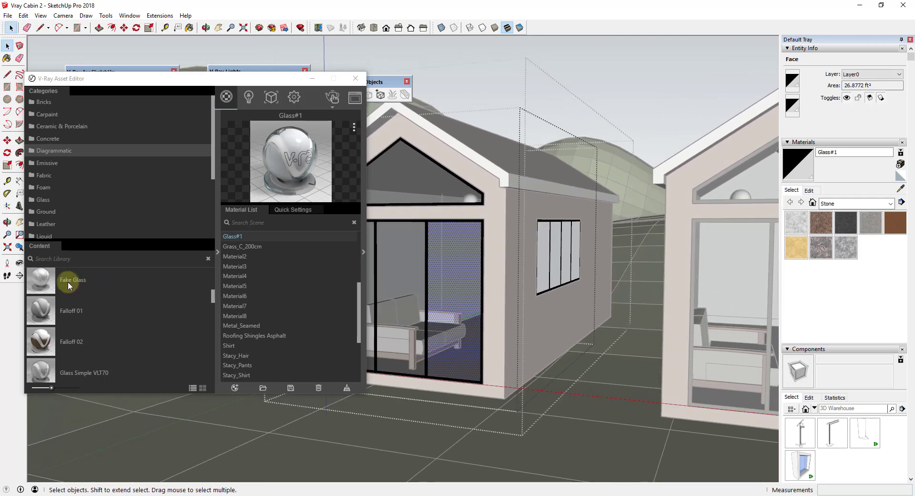
{"action": "mouse_move", "coordinate": [70, 279]}
{"action": "left_mouse_down"}
{"action": "mouse_move", "coordinate": [74, 257]}
{"action": "mouse_move", "coordinate": [370, 286]}
{"action": "mouse_move", "coordinate": [579, 246]}
{"action": "left_mouse_up"}
{"action": "middle_click_drag", "start_coordinate": [580, 246], "coordinate": [482, 247]}
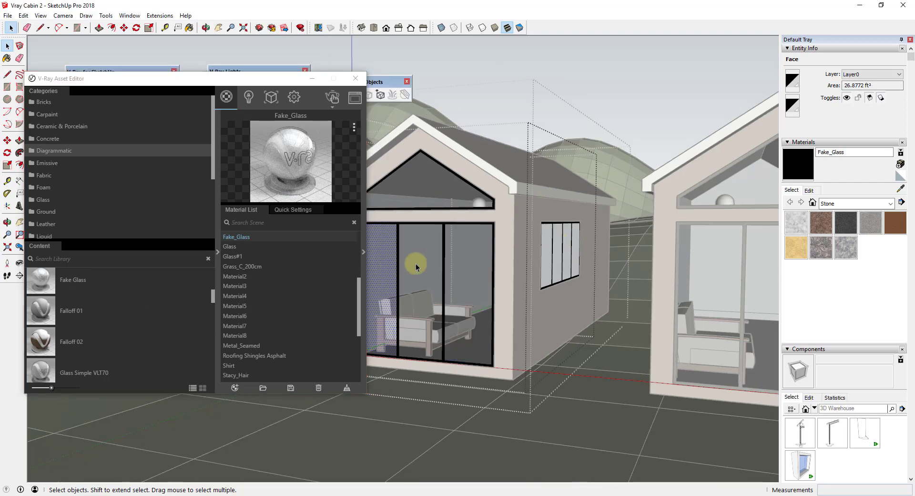
Apply Fake_Glass to the door pane, gable glass and side window, then exit the cabin groups.
{"action": "left_click", "coordinate": [459, 266], "text": "shift"}
{"action": "left_click", "coordinate": [431, 184], "text": "shift"}
{"action": "left_click", "coordinate": [549, 257], "text": "shift"}
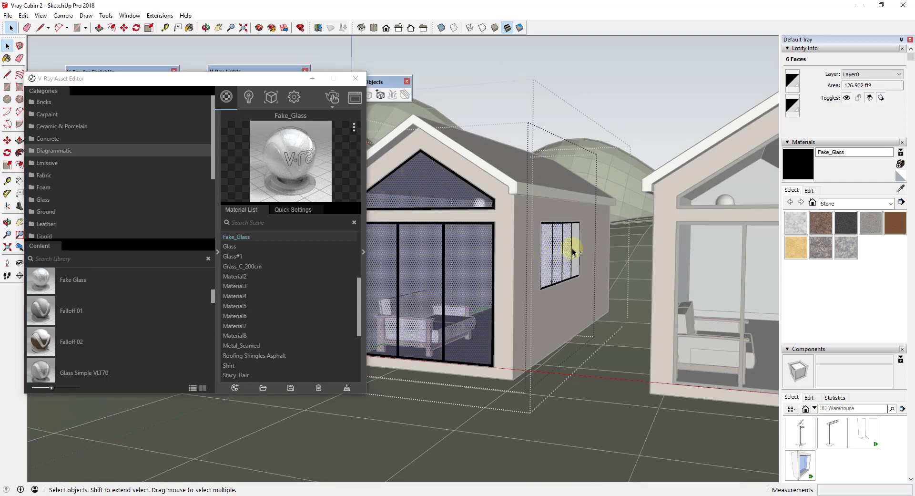
{"action": "right_click", "coordinate": [247, 236]}
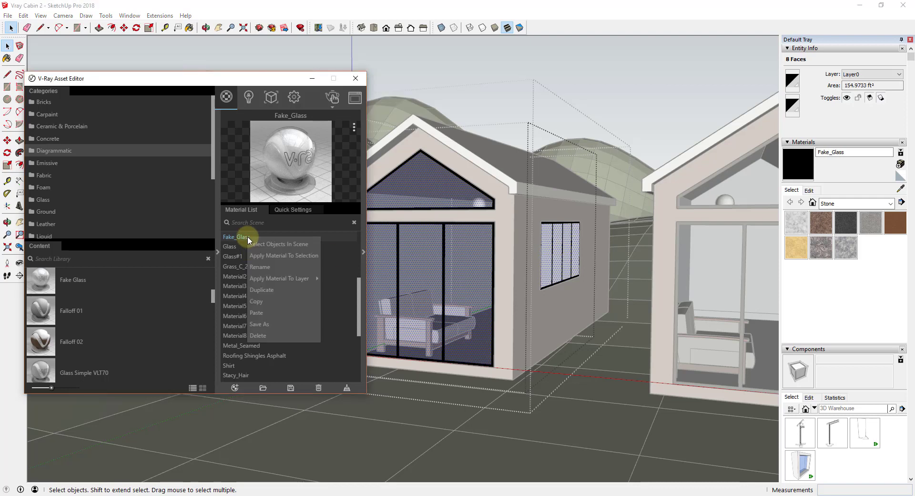
{"action": "left_click", "coordinate": [282, 256]}
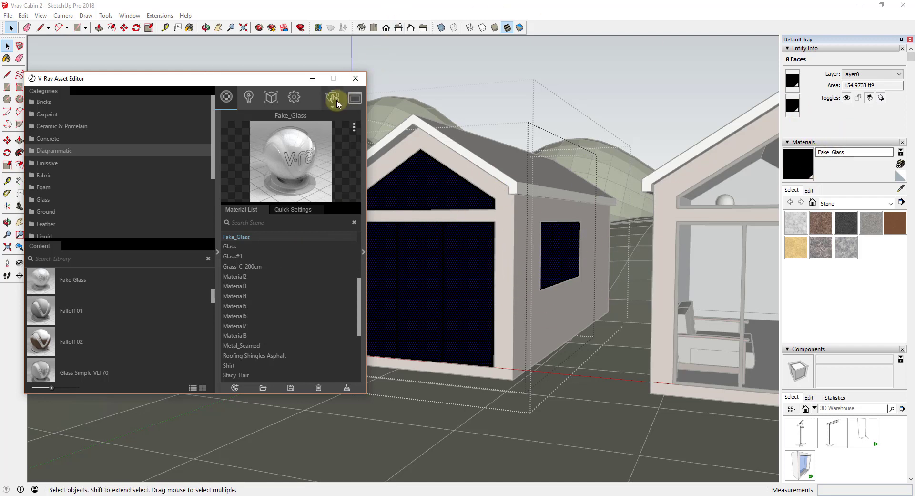
{"action": "left_click", "coordinate": [595, 204]}
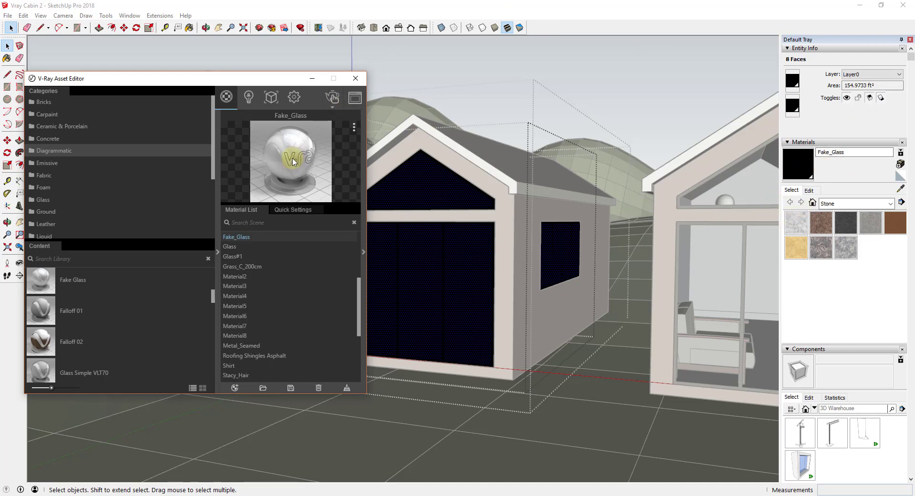
{"action": "left_click", "coordinate": [523, 123]}
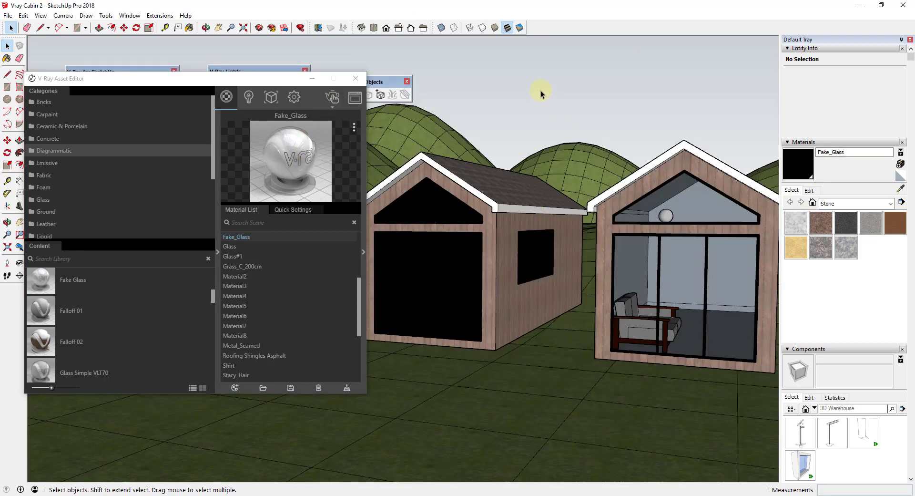
Run the V-Ray interactive render and orbit to compare both cabins' glass.
{"action": "left_click", "coordinate": [330, 108]}
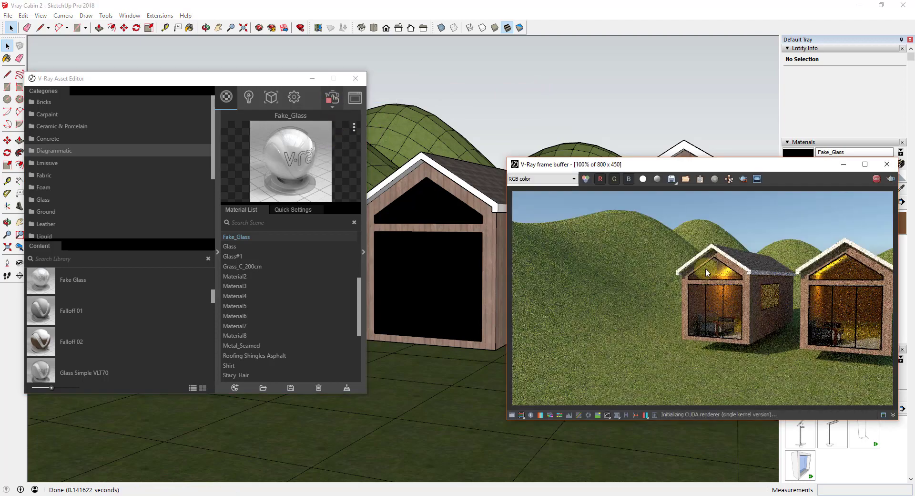
{"action": "middle_click_drag", "start_coordinate": [691, 444], "coordinate": [549, 352]}
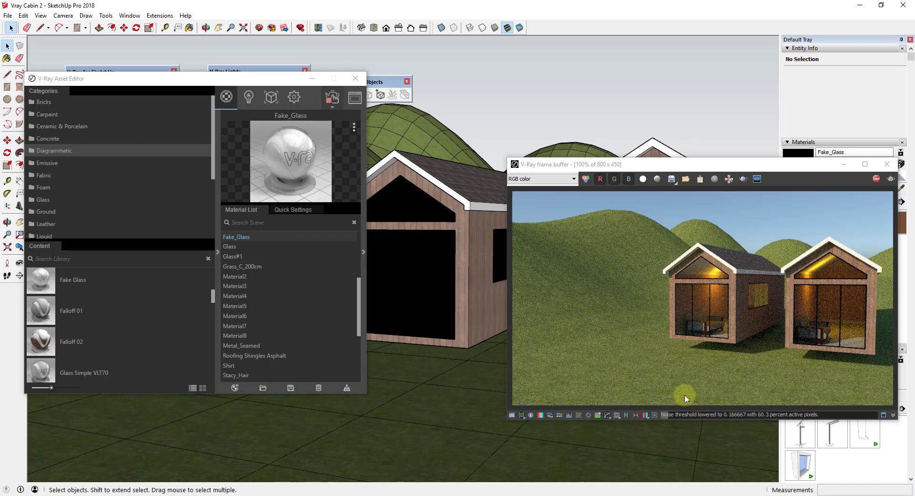
{"action": "scroll", "coordinate": [96, 305], "scroll_direction": "down", "scroll_amount": 5}
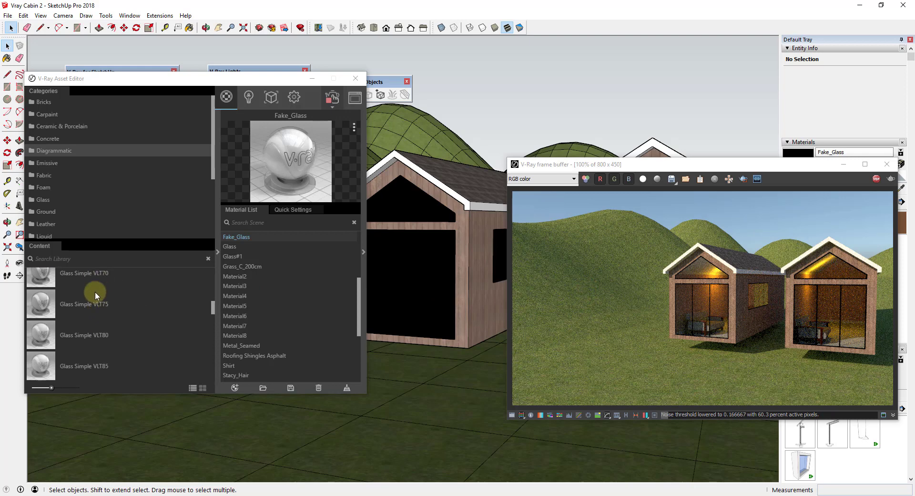
{"action": "scroll", "coordinate": [108, 308], "scroll_direction": "down", "scroll_amount": 2}
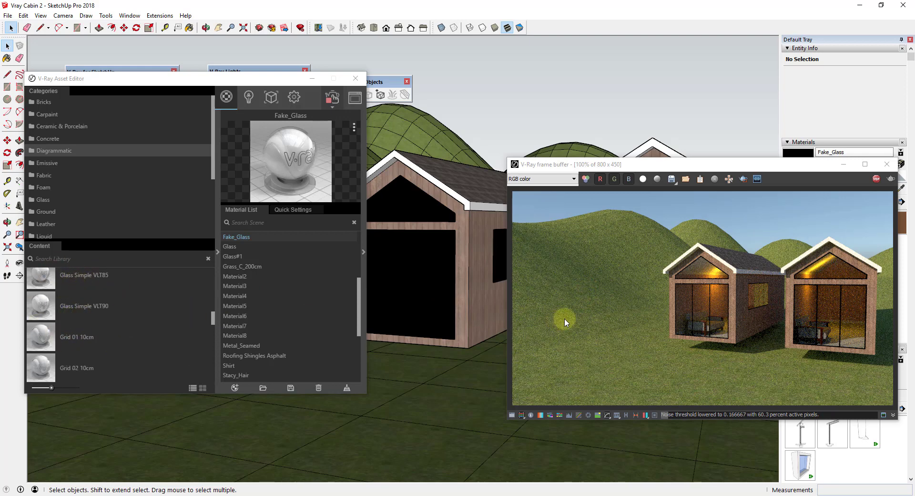
{"action": "middle_click_drag", "start_coordinate": [689, 434], "coordinate": [630, 434]}
{"action": "left_click", "coordinate": [629, 435]}
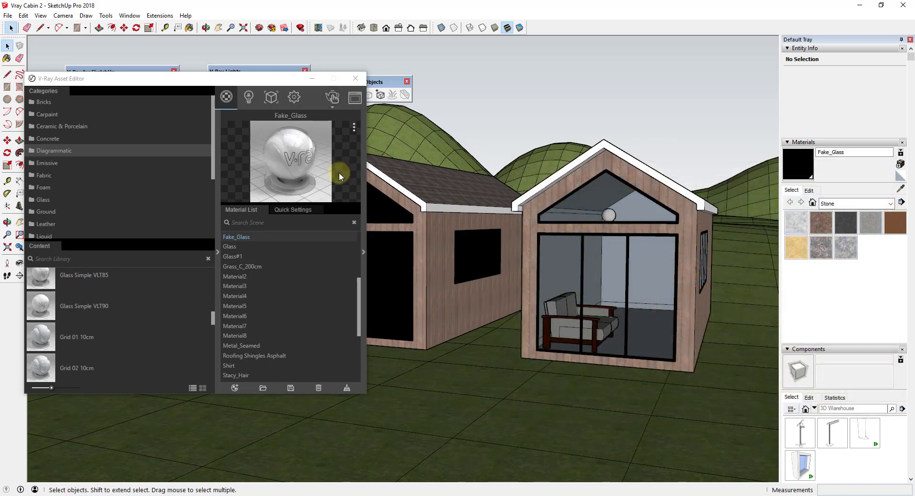
Set the Fake_Glass material's opacity to 25 in the Materials Edit panel.
{"action": "left_click_drag", "start_coordinate": [243, 78], "coordinate": [148, 92]}
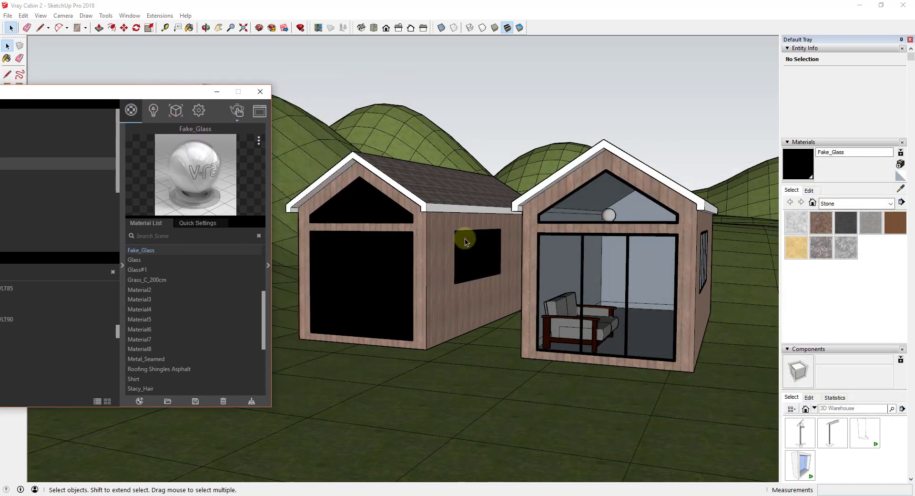
{"action": "left_click", "coordinate": [809, 190]}
{"action": "left_click_drag", "start_coordinate": [834, 337], "coordinate": [809, 339]}
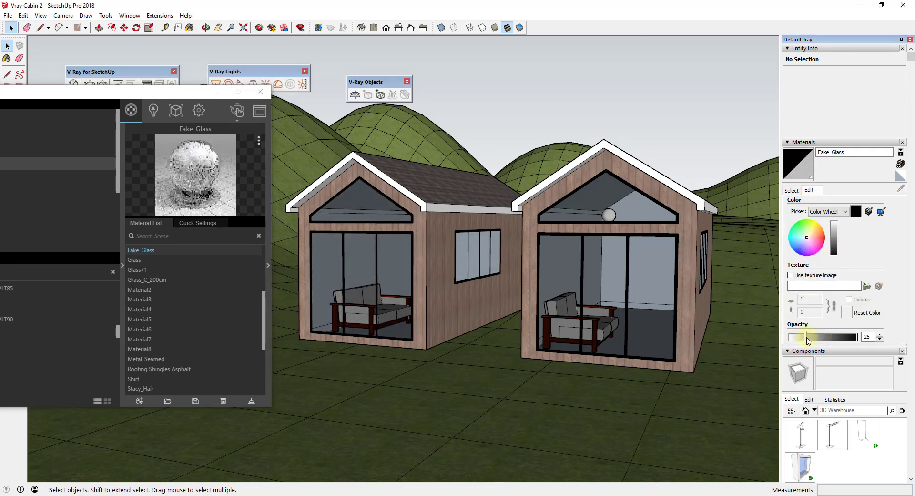